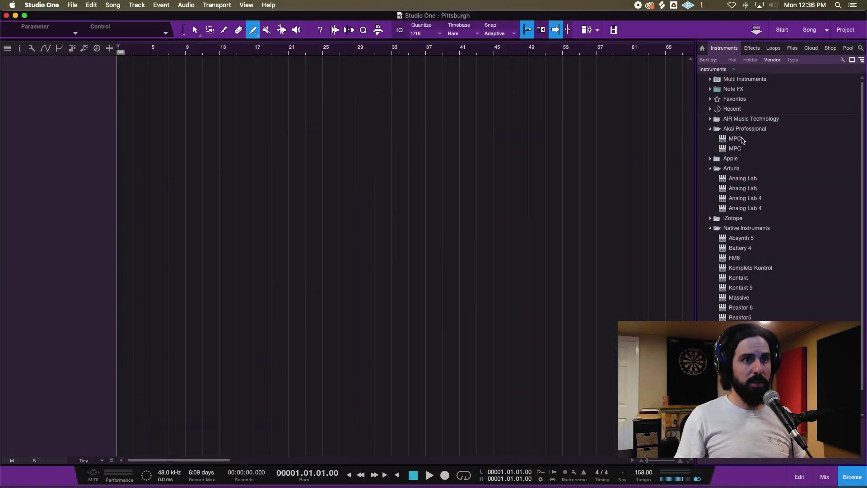
Add the Akai Professional MPC instrument as a new song track and reposition its plugin window.
{"action": "left_click", "coordinate": [742, 140]}
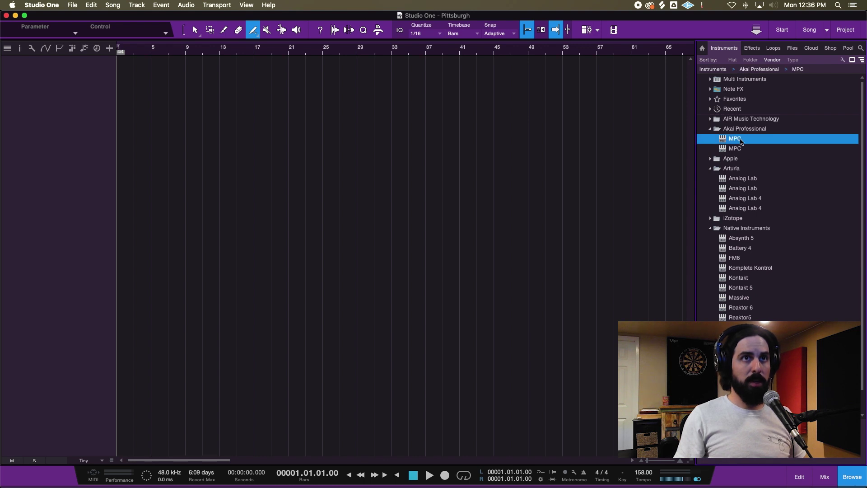
{"action": "left_click_drag", "start_coordinate": [739, 141], "coordinate": [57, 76]}
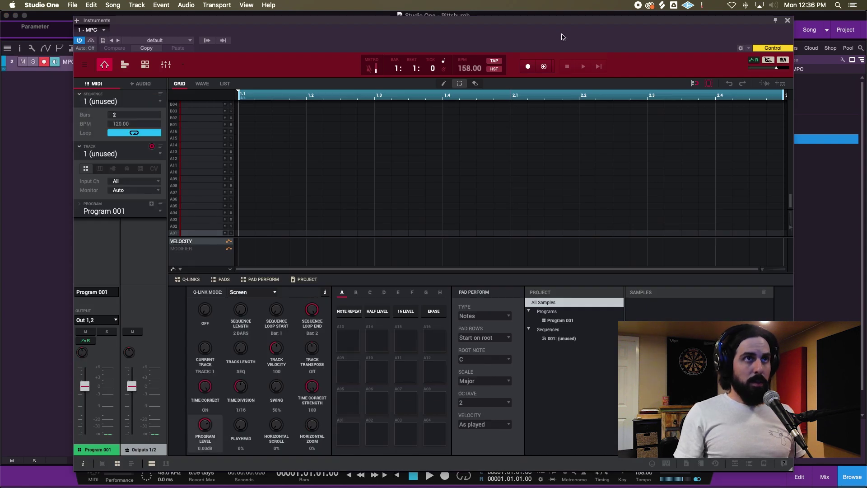
{"action": "left_click_drag", "start_coordinate": [551, 22], "coordinate": [520, 12]}
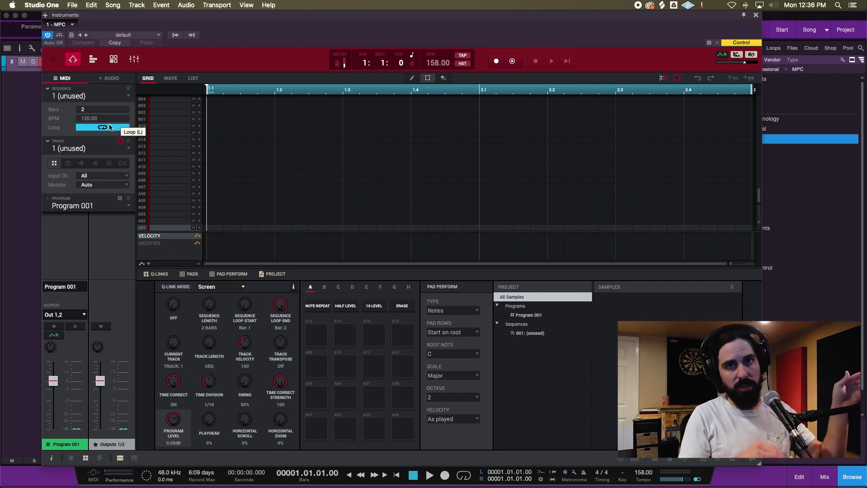
Load the recent MPC project Shittsburg.xpj from the File menu.
{"action": "left_click", "coordinate": [55, 60]}
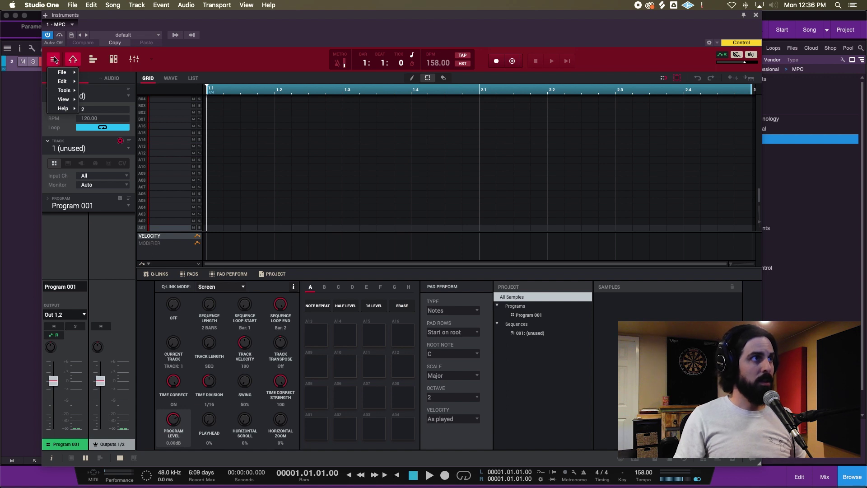
{"action": "mouse_move", "coordinate": [62, 72]}
{"action": "mouse_move", "coordinate": [128, 95]}
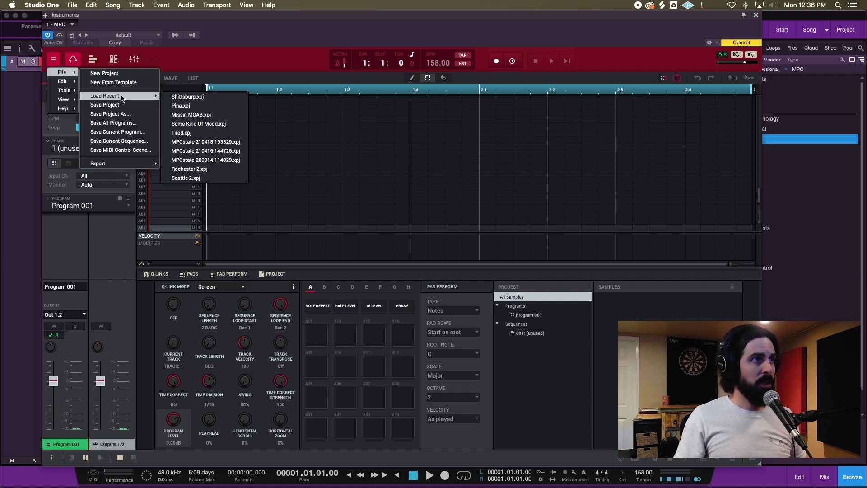
{"action": "left_click", "coordinate": [194, 98]}
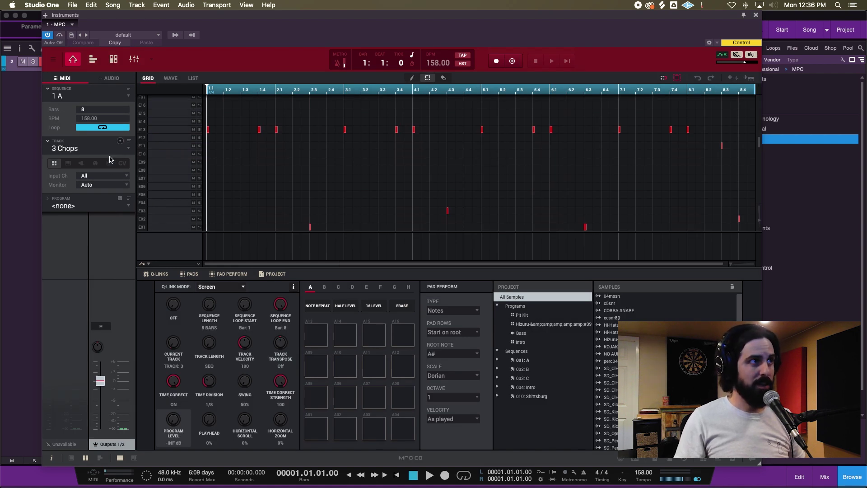
{"action": "left_click", "coordinate": [128, 210]}
Assign the Hizuru program to the 3 Chops track, keeping sequence 1 A selected.
{"action": "left_click", "coordinate": [108, 239]}
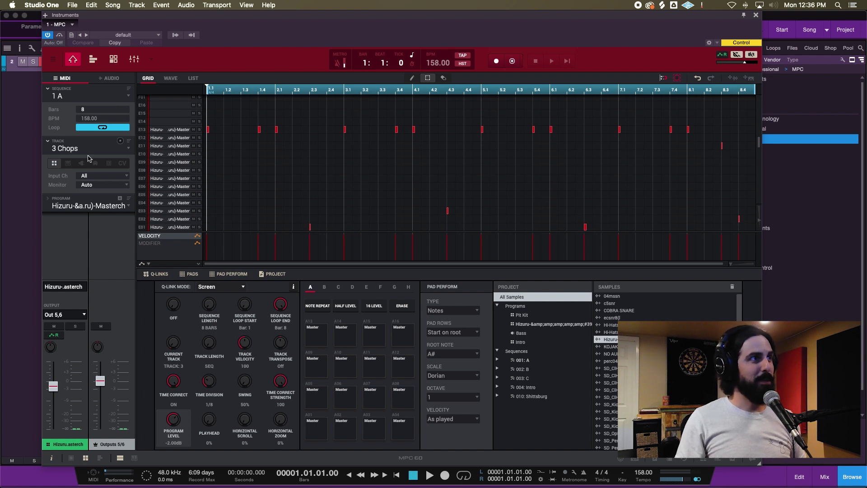
{"action": "left_click", "coordinate": [129, 98]}
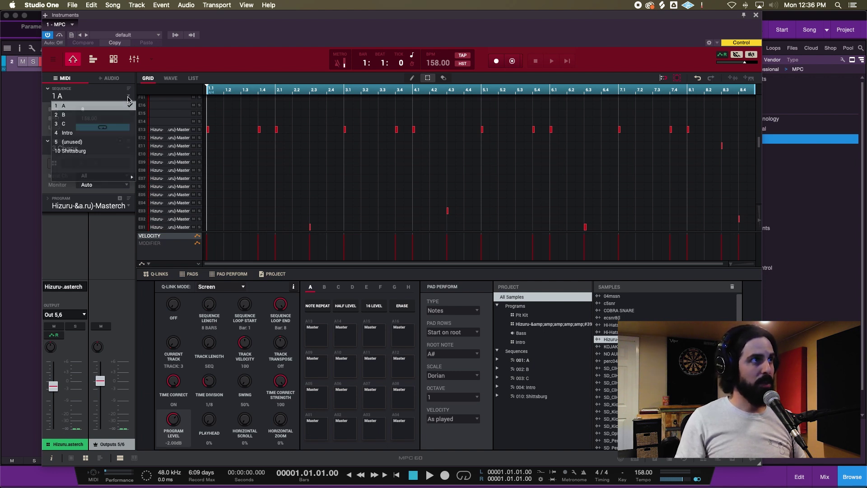
{"action": "left_click", "coordinate": [128, 99]}
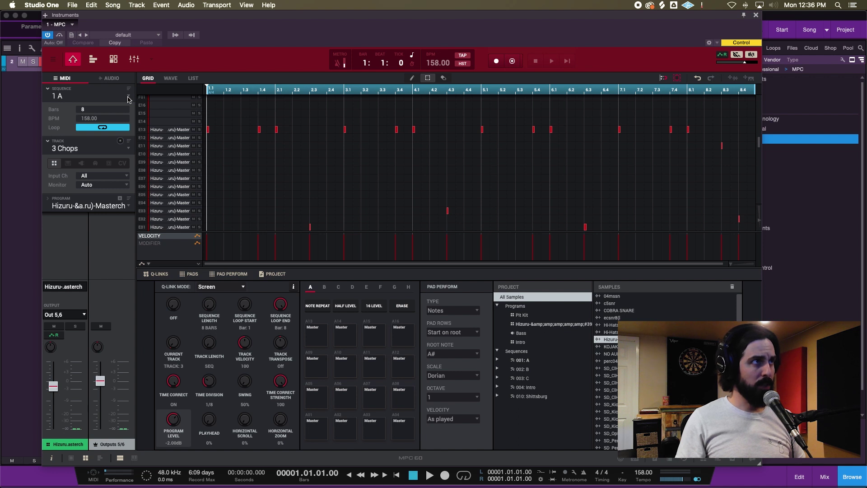
{"action": "left_click", "coordinate": [129, 99]}
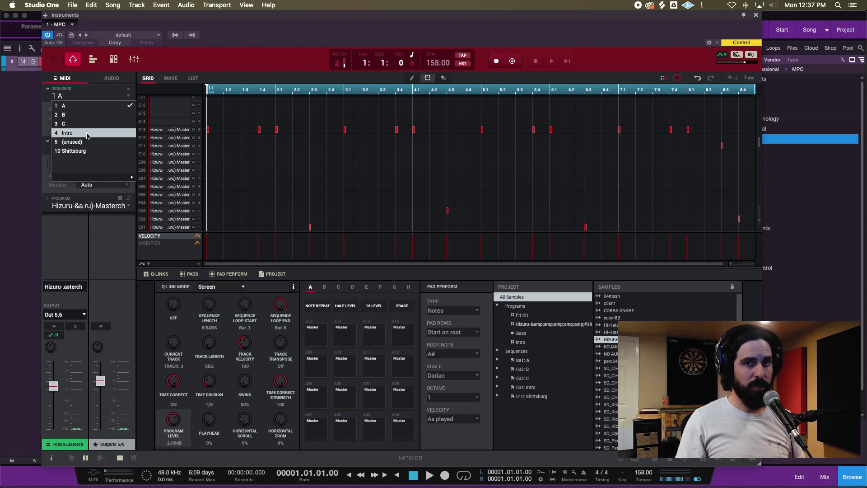
{"action": "left_click", "coordinate": [191, 61]}
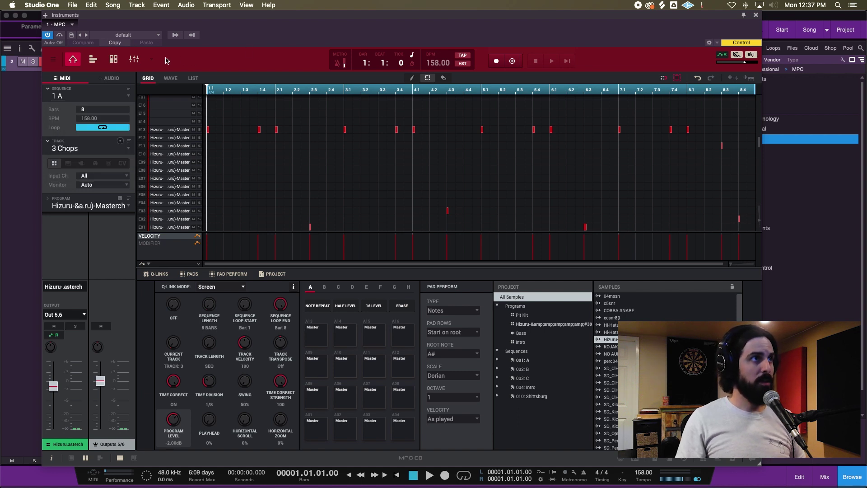
{"action": "left_click", "coordinate": [151, 59]}
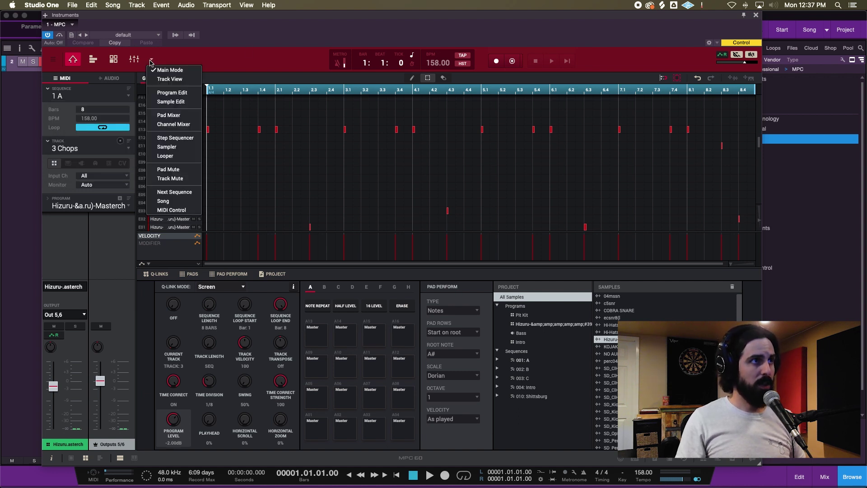
Switch the MPC to Song mode and set the Chops track's program to Hizuru.
{"action": "left_click", "coordinate": [168, 204]}
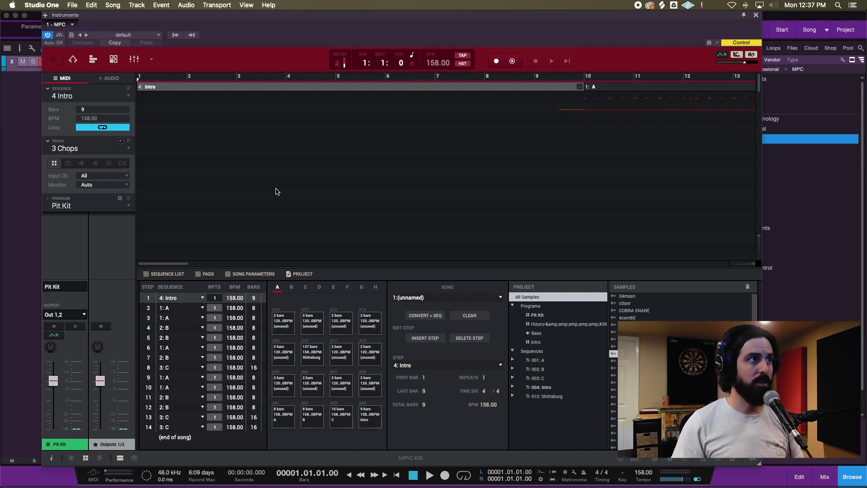
{"action": "left_click", "coordinate": [128, 207]}
{"action": "left_click", "coordinate": [102, 240]}
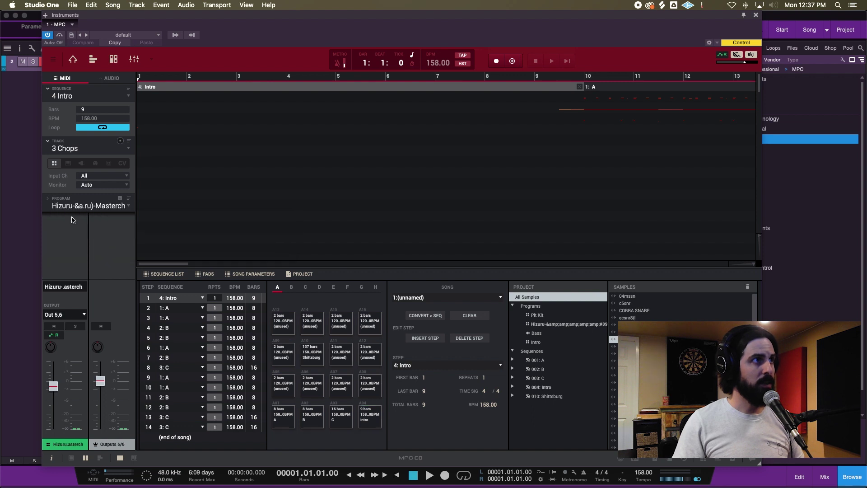
Check the outputs of the Drums (1,2), Bass (3,4) and Chops (5,6) tracks, ending on Drums.
{"action": "left_click", "coordinate": [129, 151]}
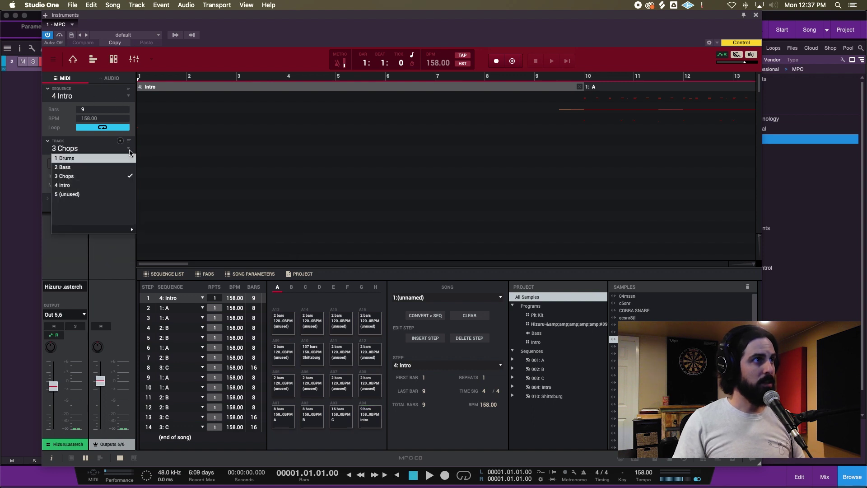
{"action": "left_click", "coordinate": [126, 158]}
{"action": "left_click", "coordinate": [128, 149]}
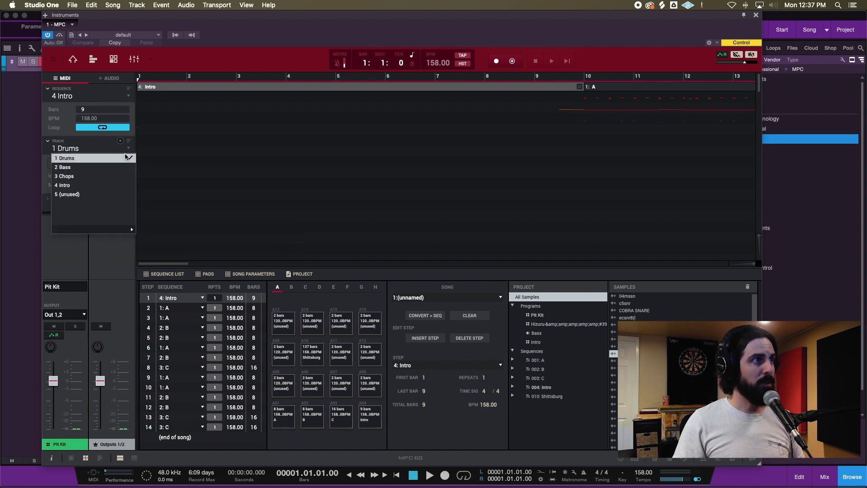
{"action": "left_click", "coordinate": [123, 167]}
{"action": "left_click", "coordinate": [128, 149]}
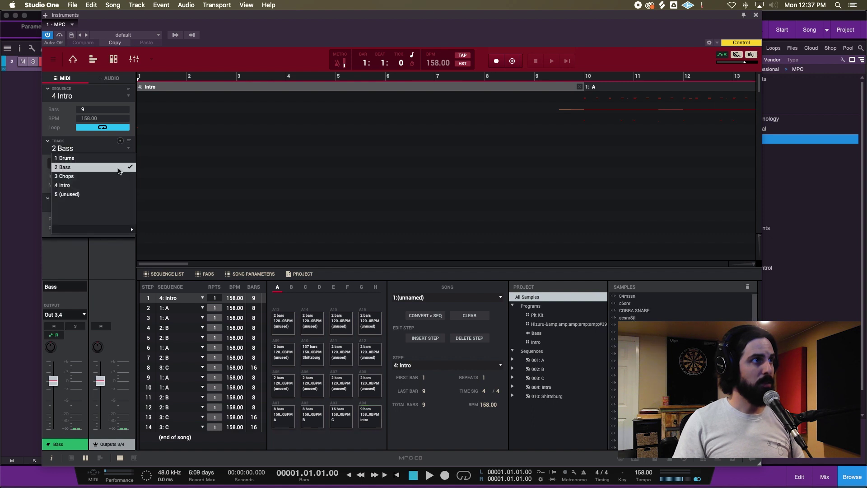
{"action": "left_click", "coordinate": [118, 176]}
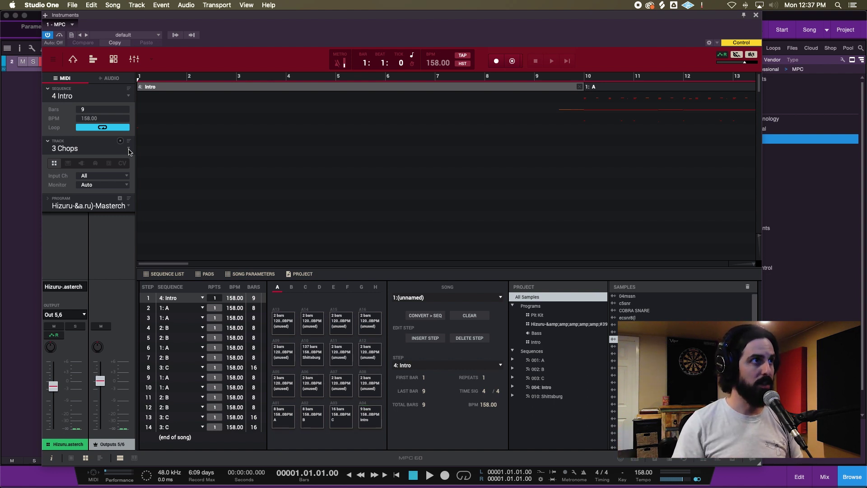
{"action": "left_click", "coordinate": [129, 152]}
{"action": "left_click", "coordinate": [93, 156]}
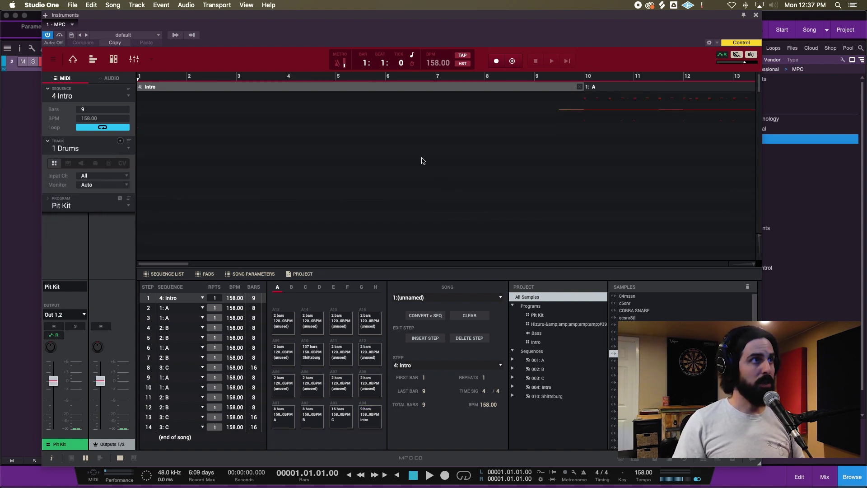
Keep the song on sequence 4 Intro and stay in Song mode.
{"action": "left_click", "coordinate": [131, 98]}
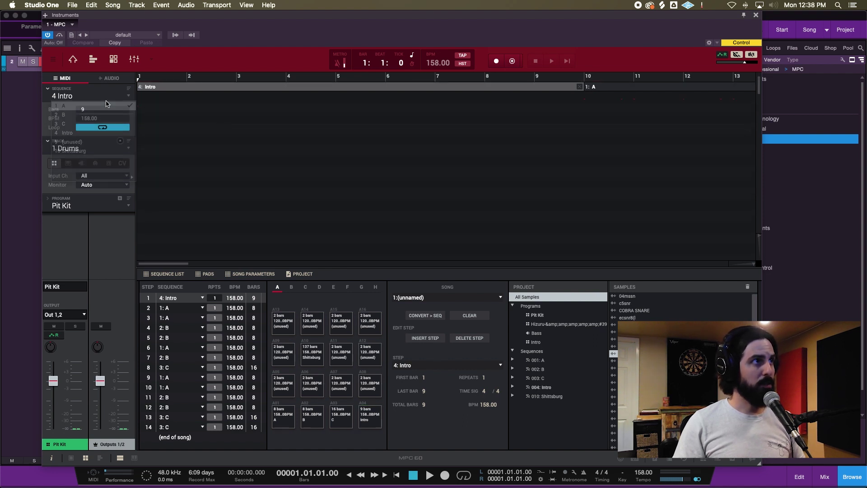
{"action": "left_click", "coordinate": [131, 101]}
{"action": "left_click", "coordinate": [101, 108]}
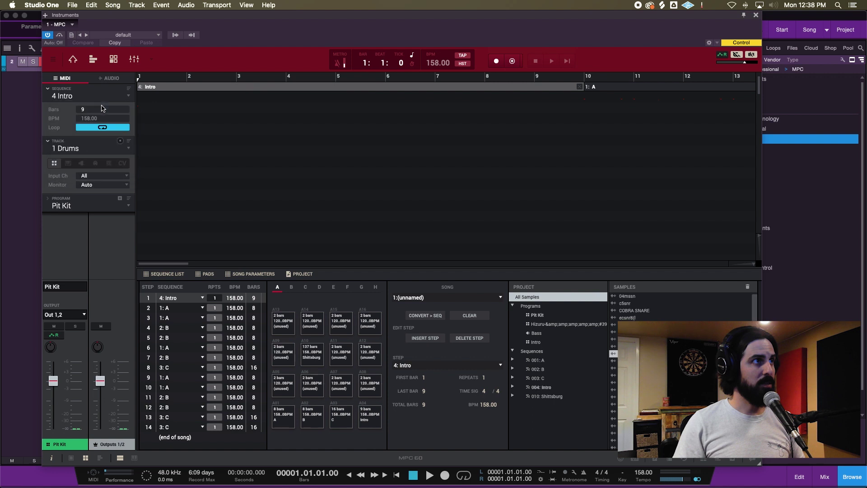
{"action": "left_click", "coordinate": [151, 59]}
{"action": "left_click", "coordinate": [174, 203]}
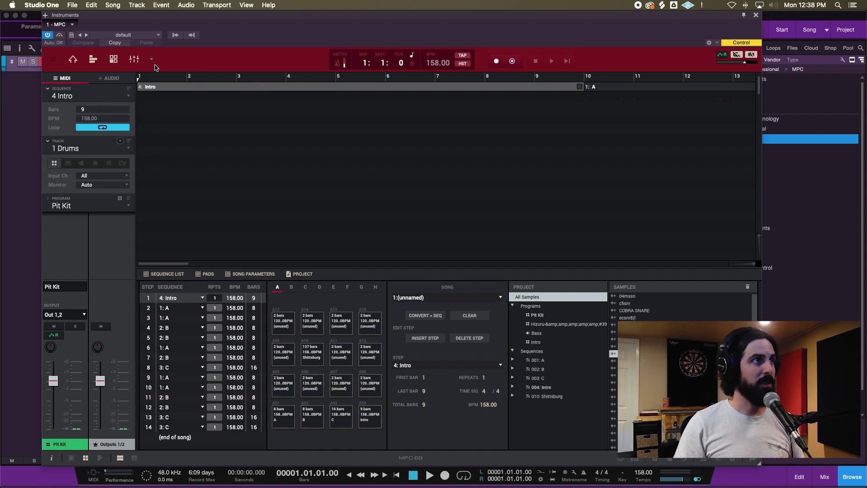
Go to the Home grid, select sequence 1 A, and show the MPC channel mixer.
{"action": "left_click", "coordinate": [73, 59]}
{"action": "left_click", "coordinate": [128, 96]}
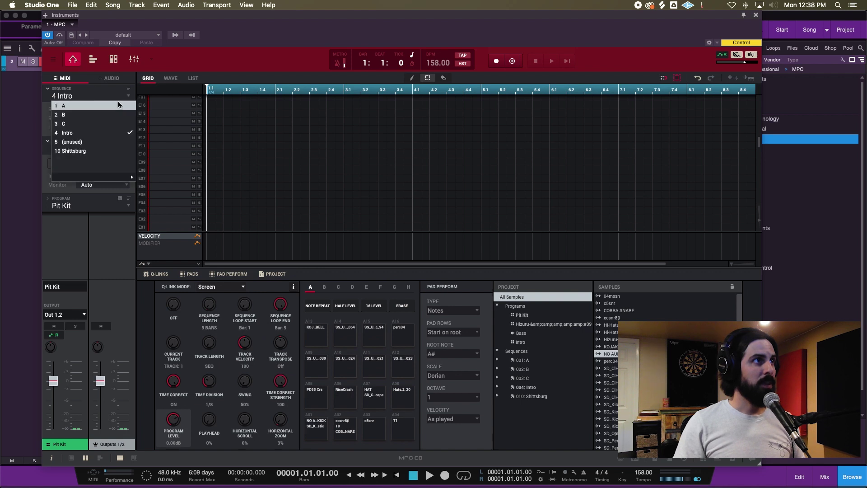
{"action": "left_click", "coordinate": [118, 105]}
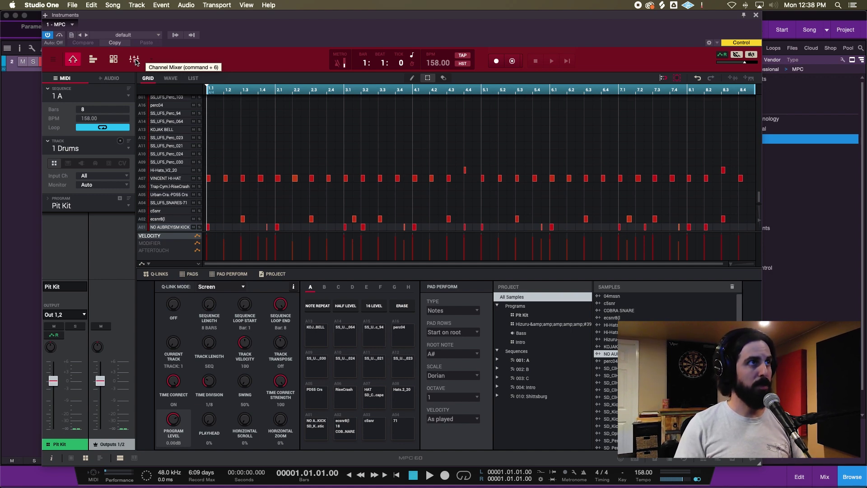
{"action": "left_click", "coordinate": [135, 60]}
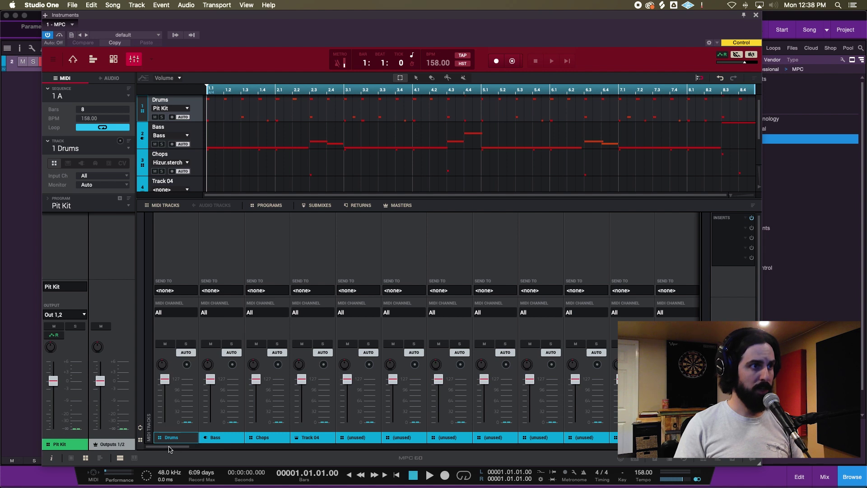
Review the MPC mixer's program and return channel outputs, leaving the Bass name unchanged.
{"action": "left_click_drag", "start_coordinate": [169, 447], "coordinate": [352, 446]}
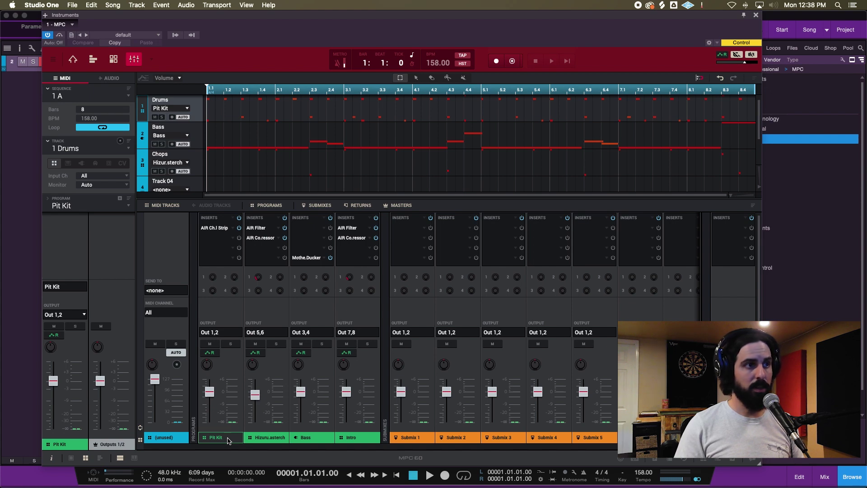
{"action": "left_click", "coordinate": [352, 438]}
{"action": "double_click", "coordinate": [306, 437]}
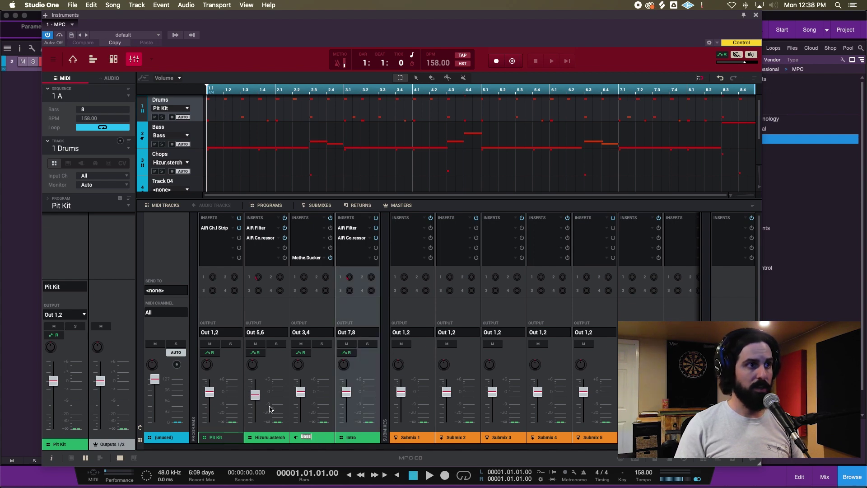
{"action": "key", "text": "Return"}
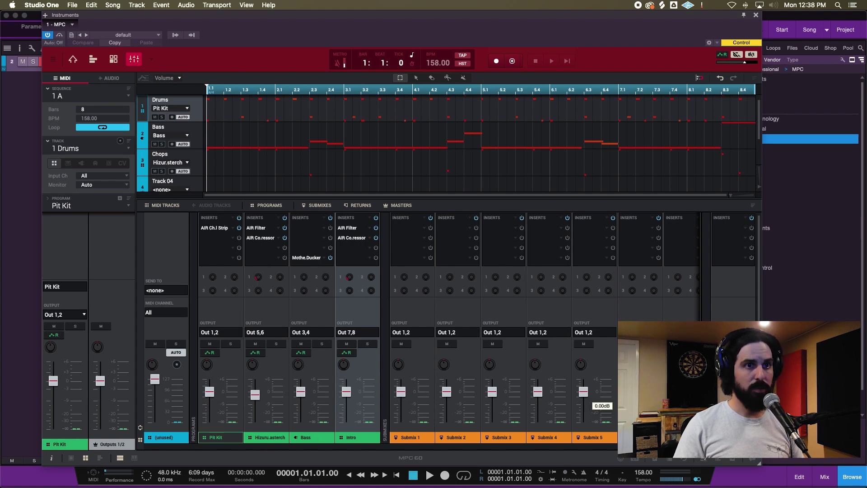
{"action": "scroll", "coordinate": [363, 343], "scroll_direction": "right", "scroll_amount": 3}
{"action": "scroll", "coordinate": [558, 334], "scroll_direction": "right", "scroll_amount": 2}
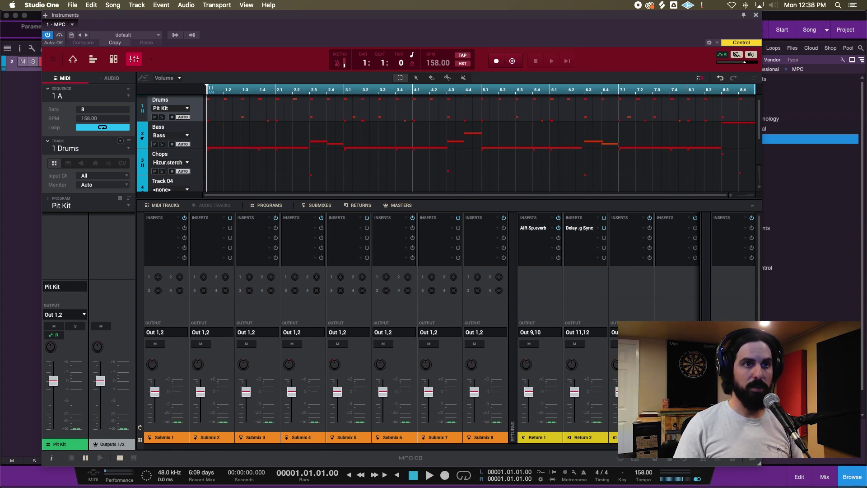
{"action": "scroll", "coordinate": [420, 325], "scroll_direction": "left", "scroll_amount": 10}
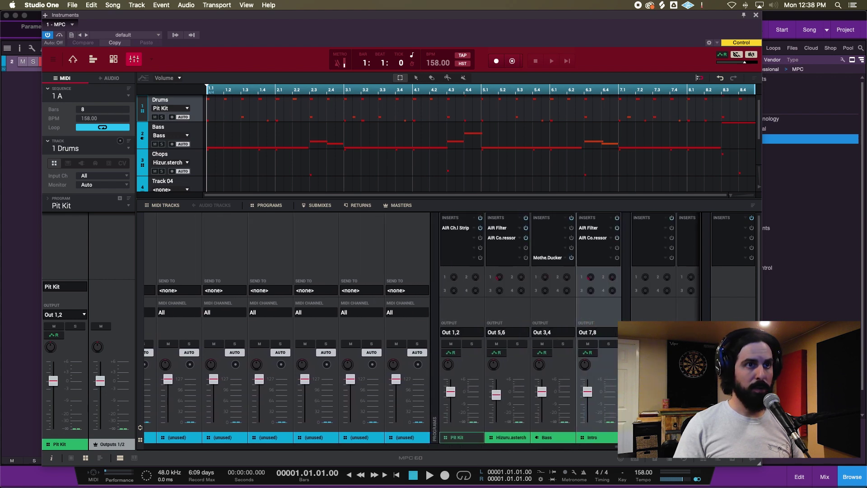
{"action": "scroll", "coordinate": [486, 308], "scroll_direction": "right", "scroll_amount": 8}
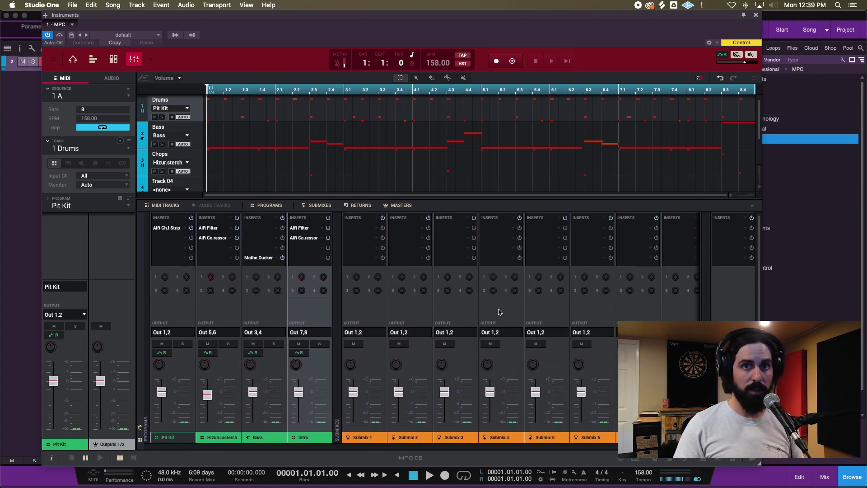
Close the MPC plugin window, hide the browser and show Studio One's mix console.
{"action": "left_click", "coordinate": [756, 15]}
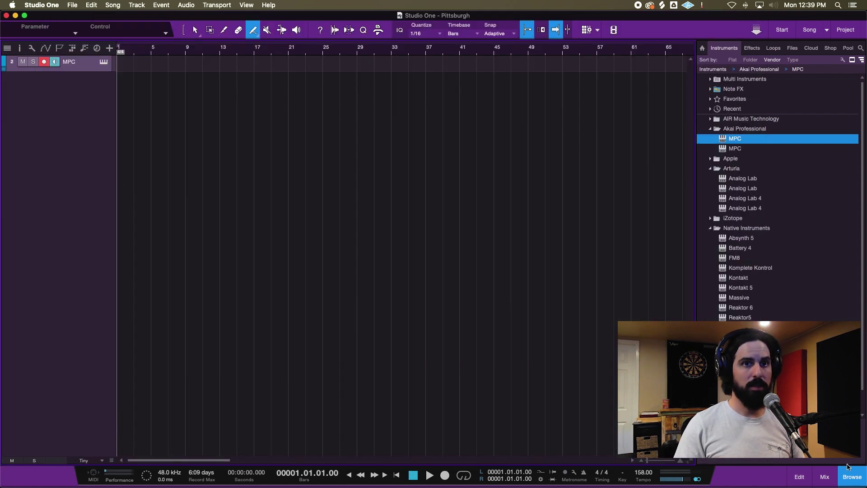
{"action": "left_click", "coordinate": [851, 476]}
{"action": "left_click", "coordinate": [824, 476]}
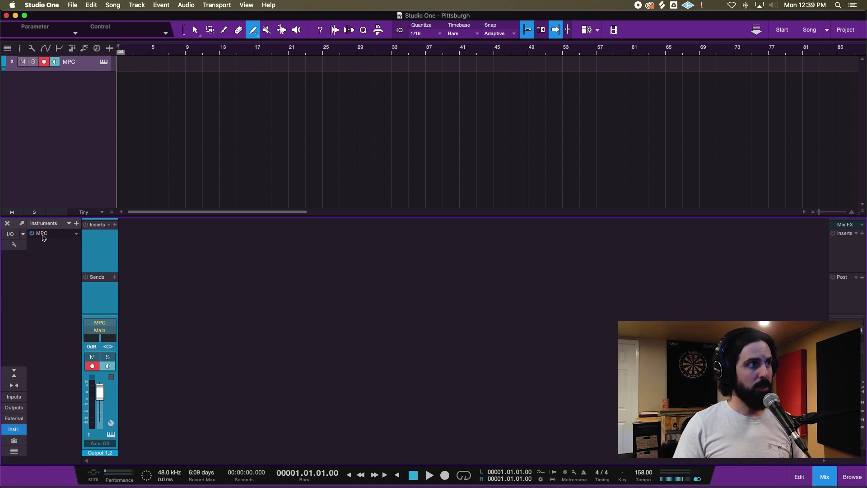
Expand the MPC instrument in the Instruments panel to list its individual outputs.
{"action": "left_click", "coordinate": [13, 428]}
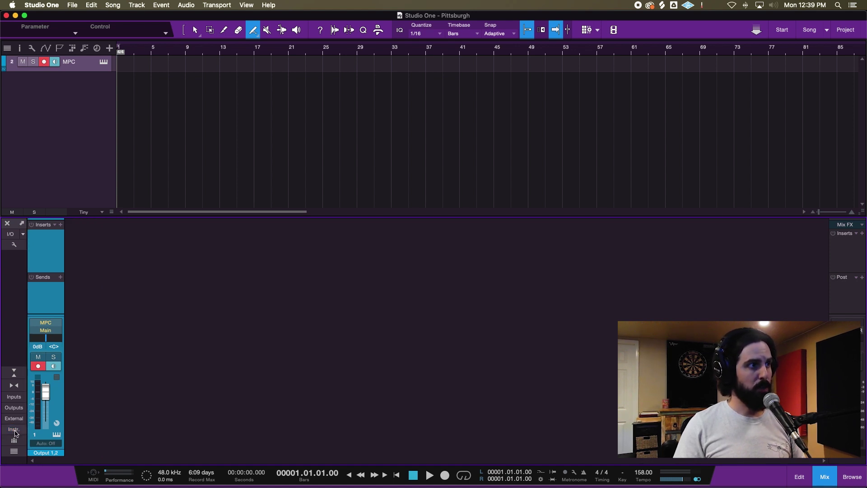
{"action": "left_click", "coordinate": [14, 429]}
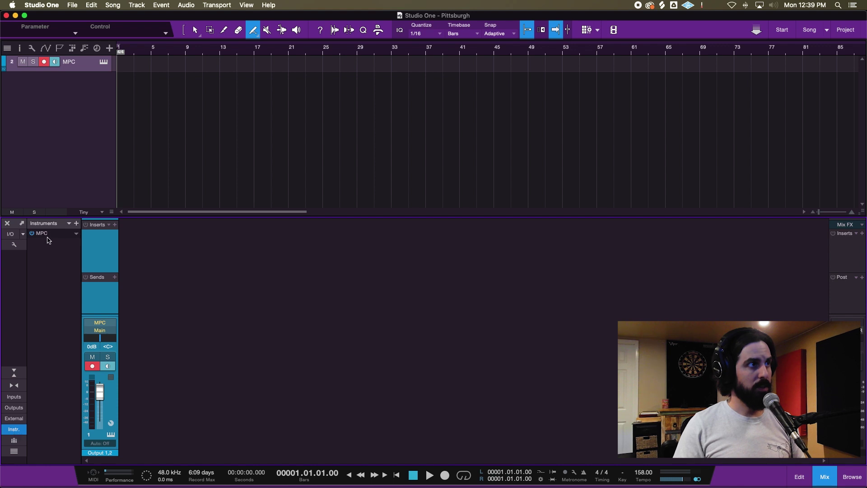
{"action": "left_click", "coordinate": [76, 234]}
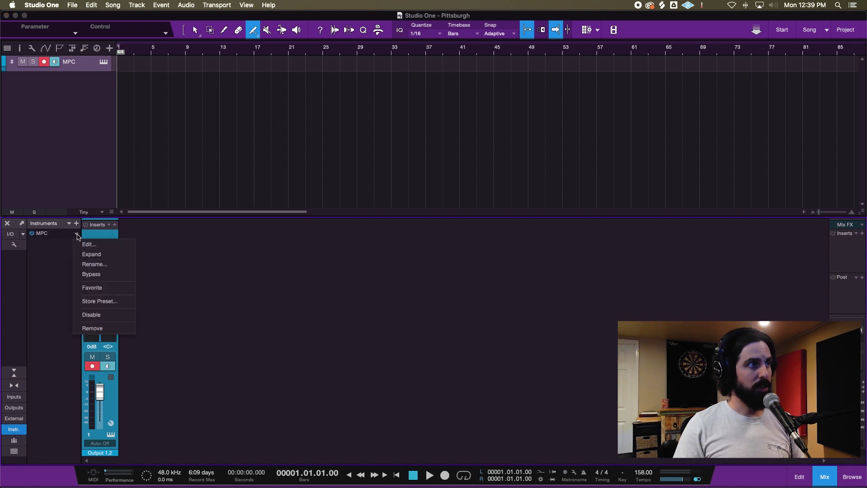
{"action": "left_click", "coordinate": [90, 254]}
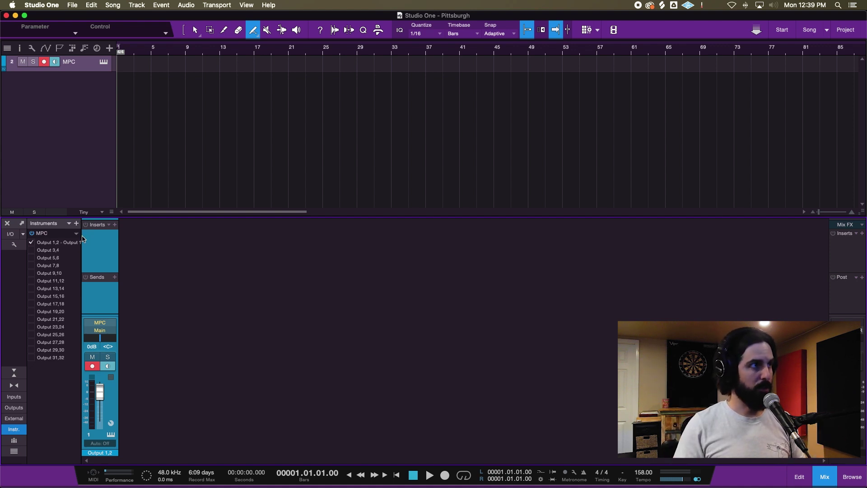
Enable MPC Outputs 3,4, 5,6, 7,8, 9,10 and 11,12 as mixer channels.
{"action": "left_click", "coordinate": [30, 250]}
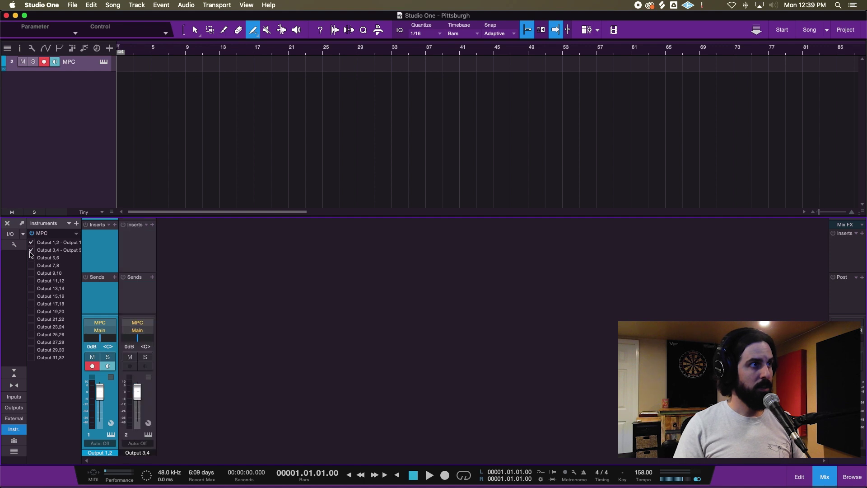
{"action": "left_click", "coordinate": [31, 257]}
{"action": "left_click", "coordinate": [31, 265]}
{"action": "left_click", "coordinate": [31, 273]}
{"action": "left_click", "coordinate": [31, 280]}
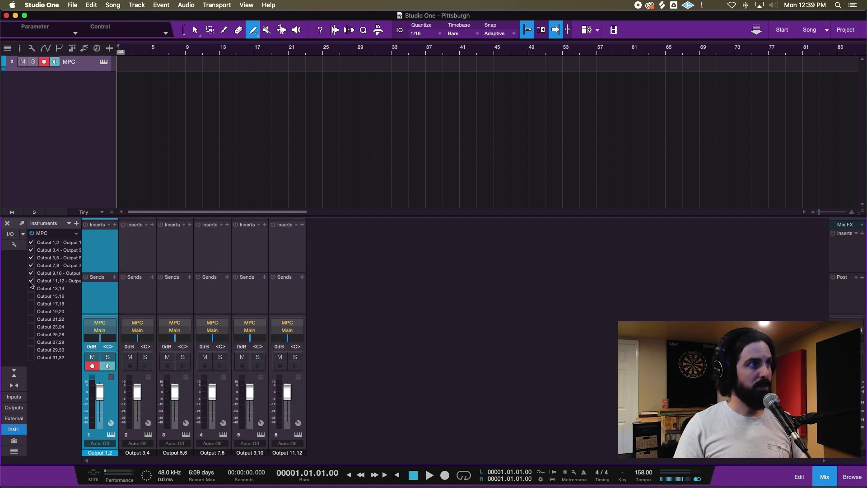
{"action": "double_click", "coordinate": [101, 452]}
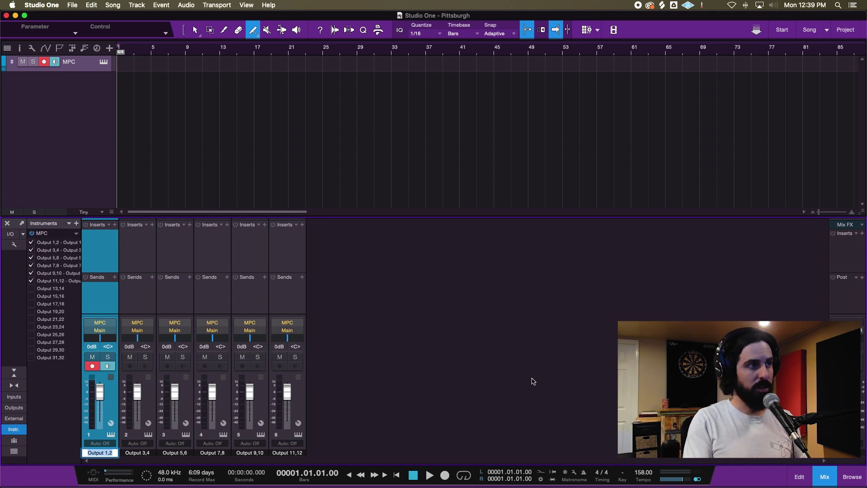
Name the MPC channels DRUMS, BASS, CHOPS, INTRO, VERB, DELAY and disarm DRUMS recording.
{"action": "type", "text": "DRUMS"}
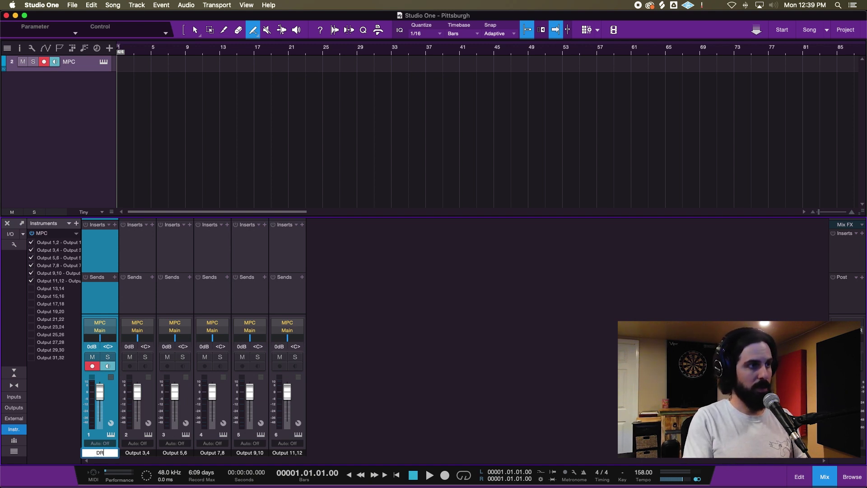
{"action": "key", "text": "Tab"}
{"action": "type", "text": "BASS"}
{"action": "key", "text": "Tab"}
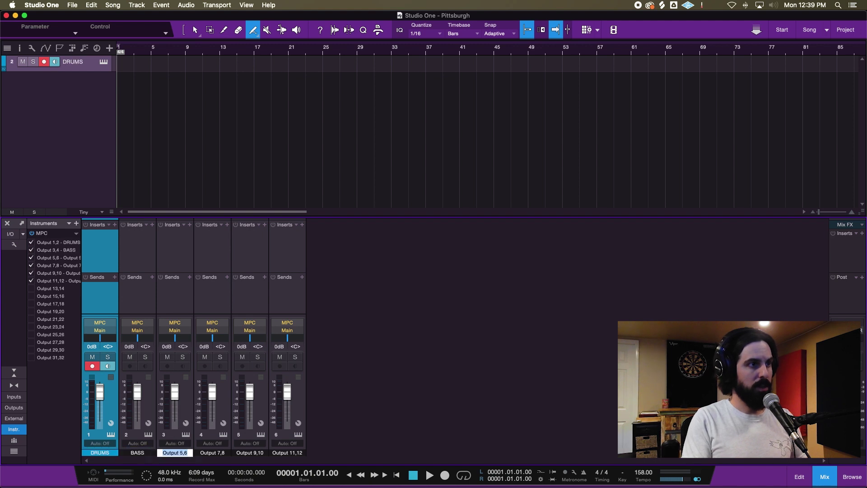
{"action": "type", "text": "CHOPS"}
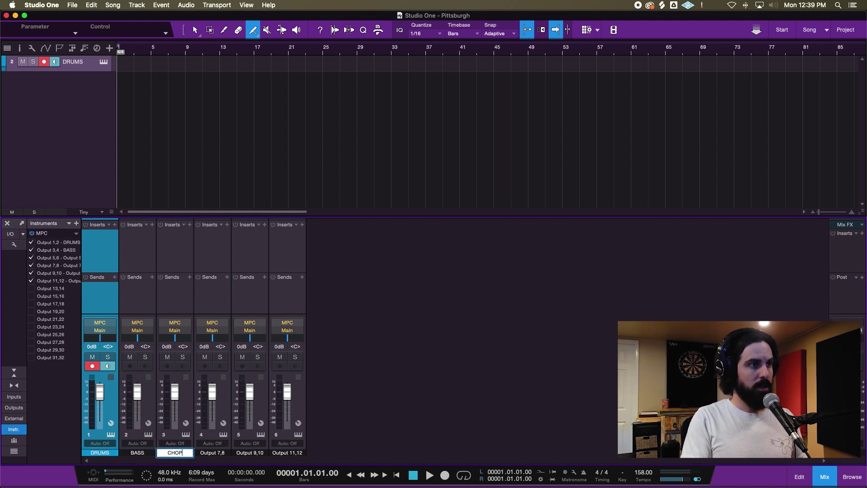
{"action": "key", "text": "Tab"}
{"action": "type", "text": "INTRO"}
{"action": "key", "text": "Tab"}
{"action": "type", "text": "VERB"}
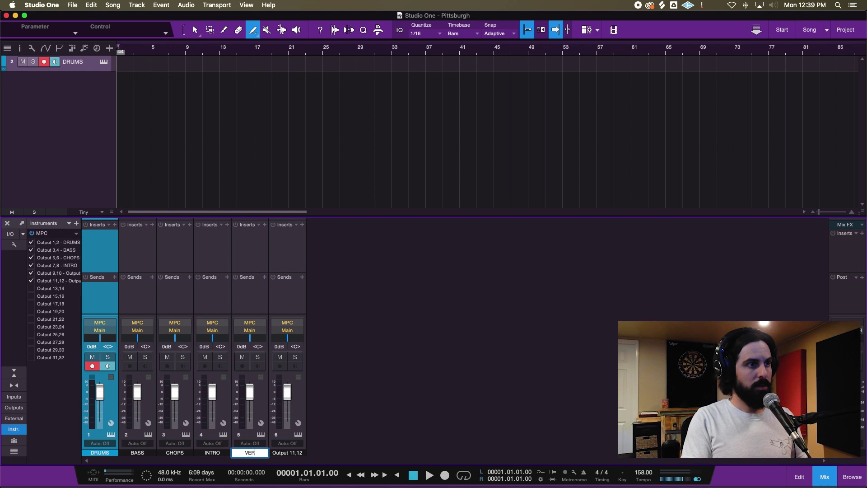
{"action": "key", "text": "Tab"}
{"action": "type", "text": "DELAY"}
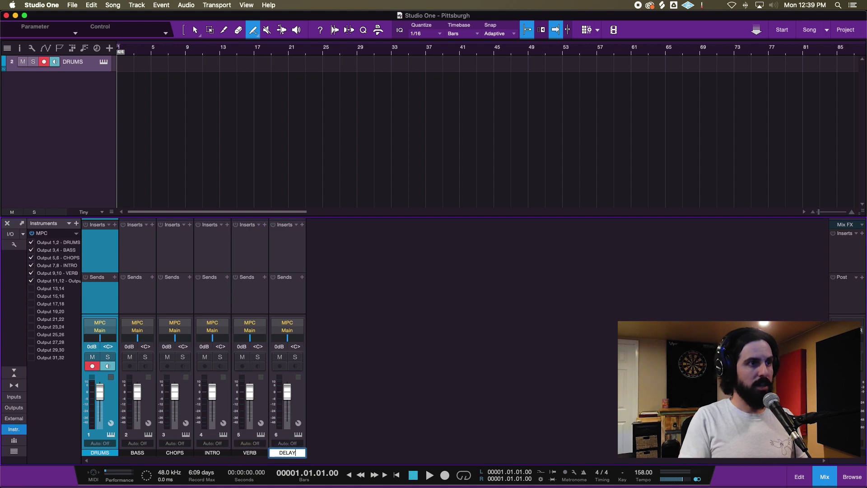
{"action": "key", "text": "Return"}
{"action": "left_click", "coordinate": [90, 366]}
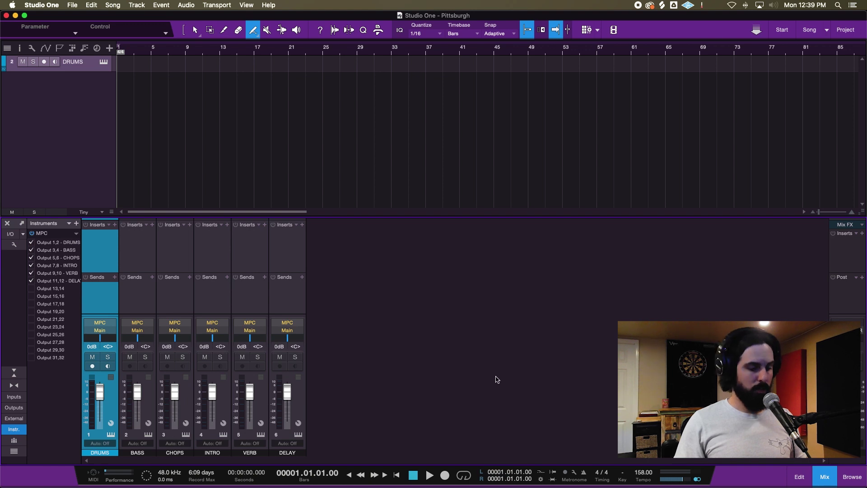
Add six stereo audio tracks with inputs ascending from Instruments > DRUMS.
{"action": "double_click", "coordinate": [459, 172]}
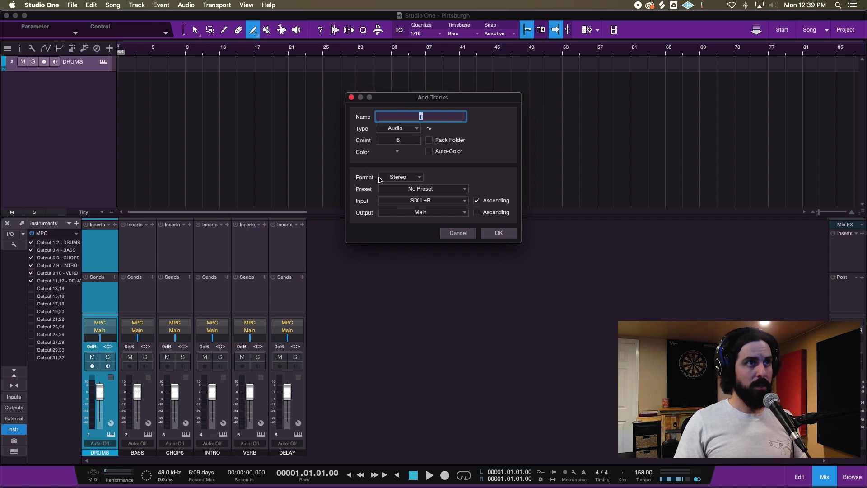
{"action": "key", "text": "Return"}
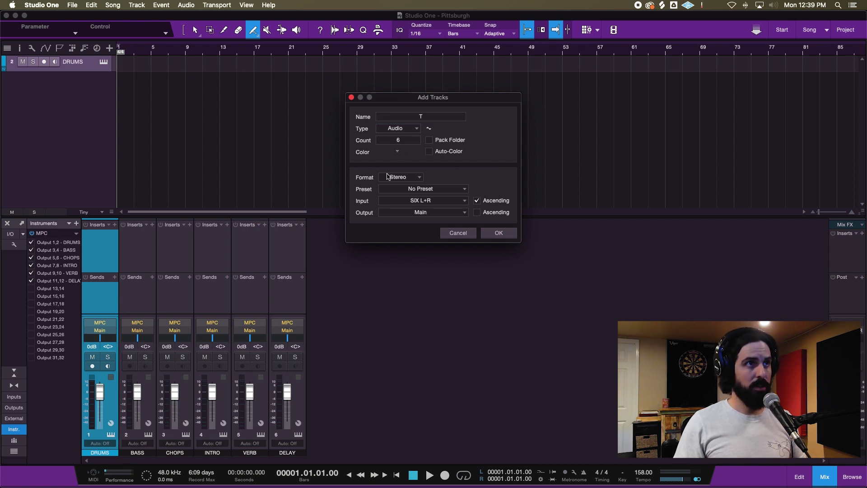
{"action": "left_click", "coordinate": [464, 203]}
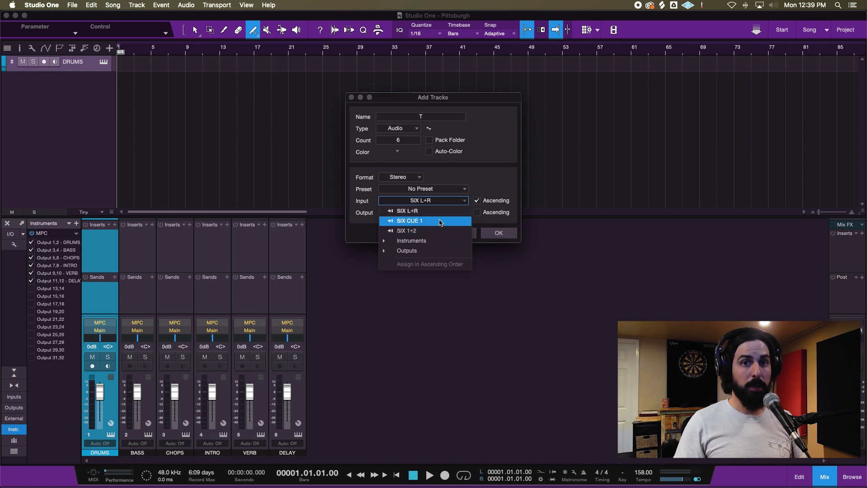
{"action": "left_click", "coordinate": [383, 241]}
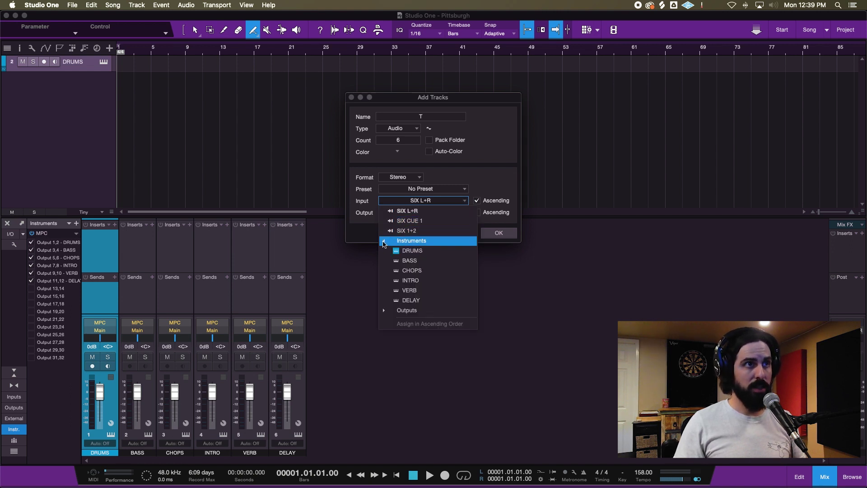
{"action": "left_click", "coordinate": [428, 251]}
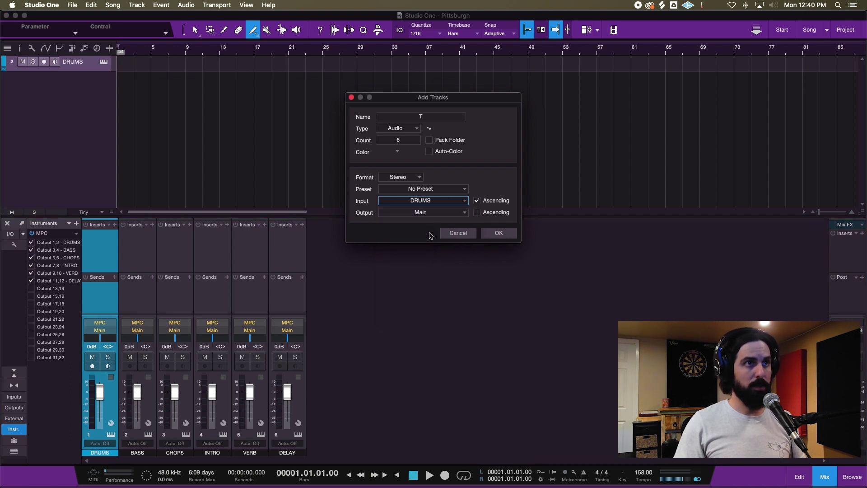
{"action": "left_click", "coordinate": [498, 232]}
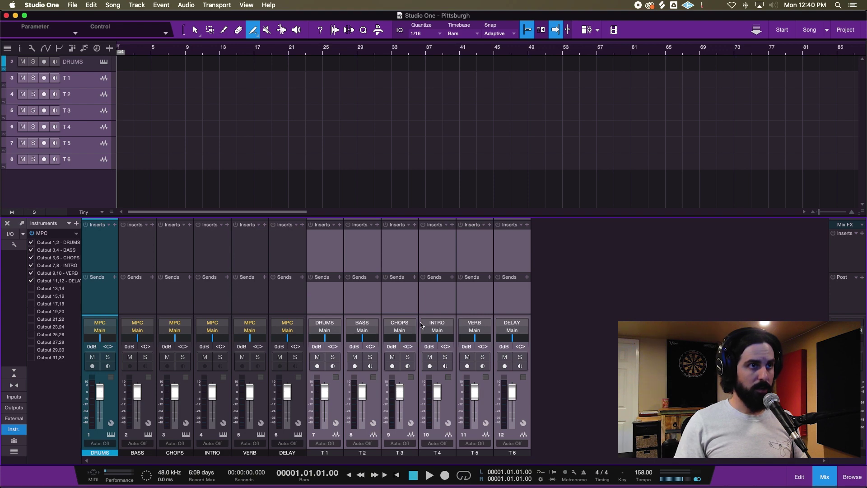
Rename audio tracks T 1–T 6 to DRUMS, BASS, CHOPS, INTRO, VERB and DELAY.
{"action": "double_click", "coordinate": [326, 452]}
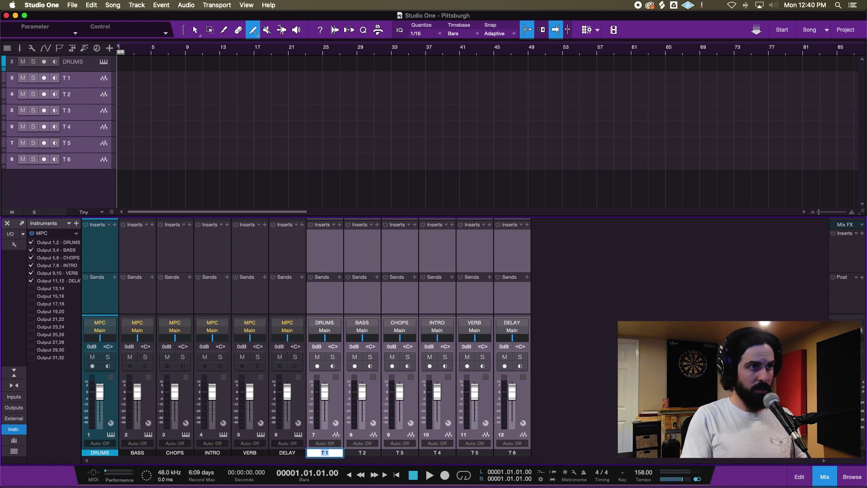
{"action": "type", "text": "DRUMS"}
{"action": "key", "text": "Tab"}
{"action": "type", "text": "BASS"}
{"action": "key", "text": "Tab"}
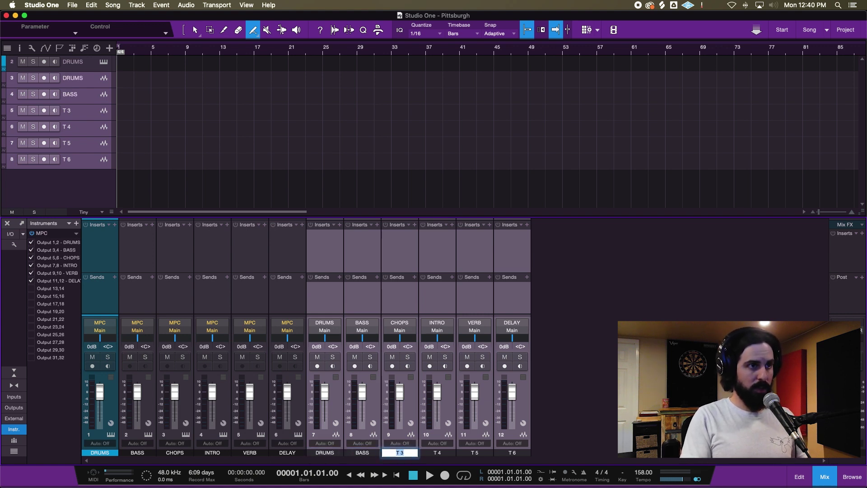
{"action": "type", "text": "CHOPS"}
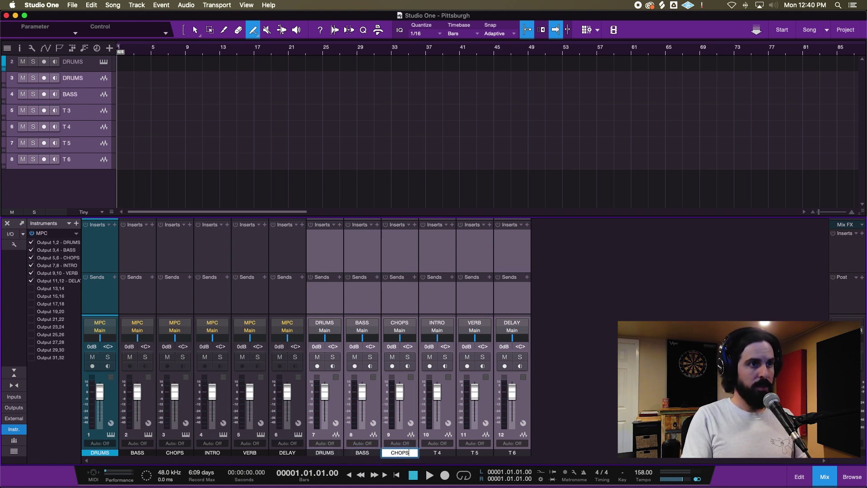
{"action": "key", "text": "Tab"}
{"action": "type", "text": "INTRO"}
{"action": "key", "text": "Tab"}
{"action": "type", "text": "VVE"}
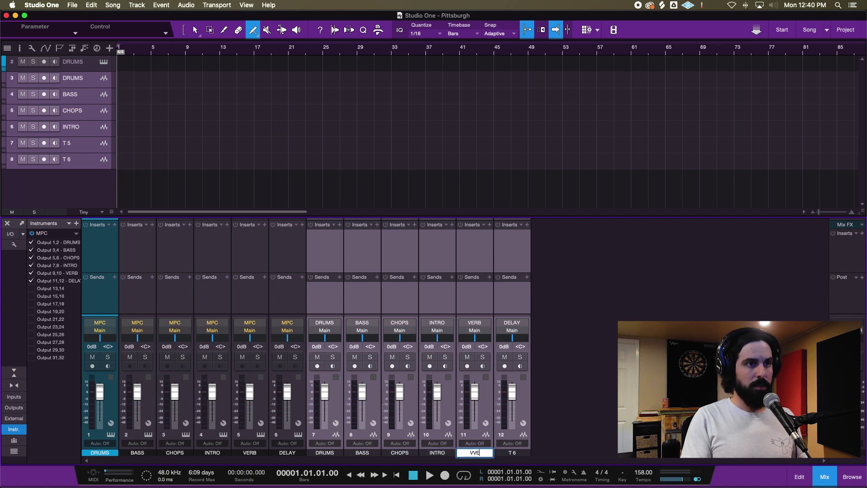
{"action": "type", "text": "RB"}
{"action": "key", "text": "Tab"}
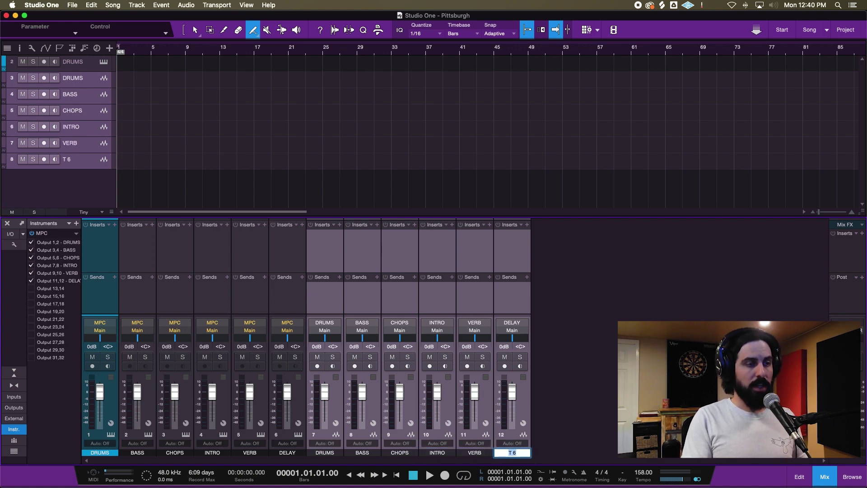
{"action": "type", "text": "DELAY"}
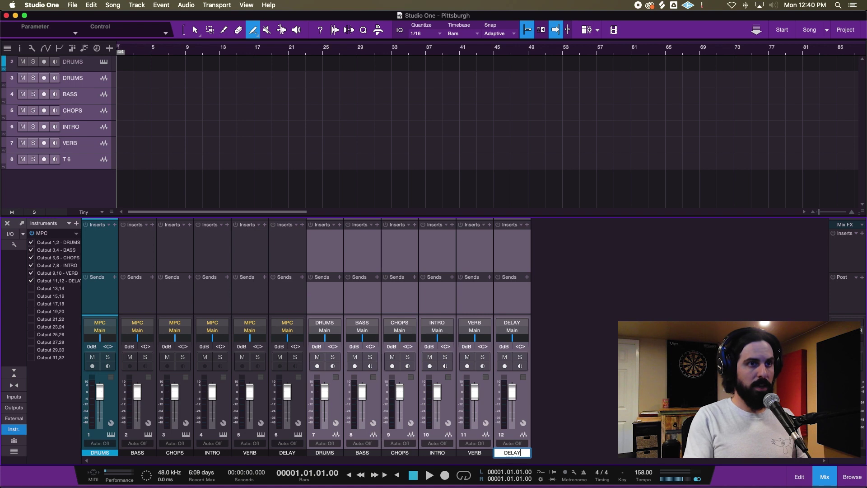
{"action": "key", "text": "Return"}
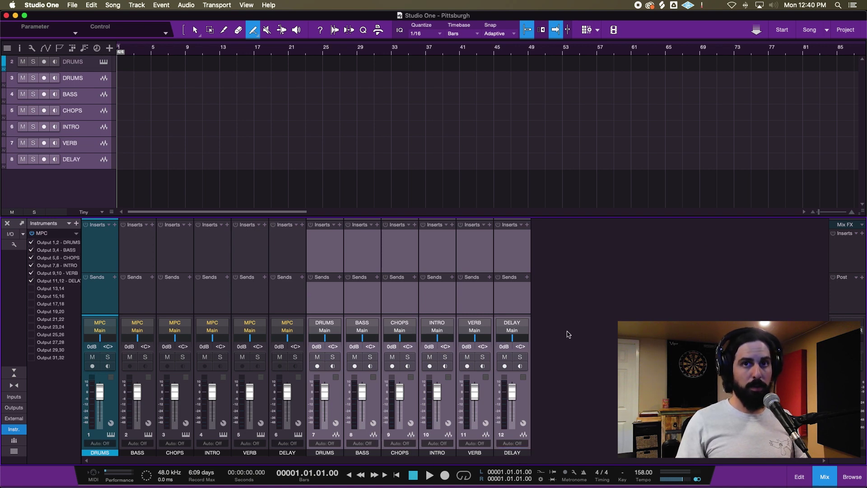
{"action": "left_click", "coordinate": [334, 410]}
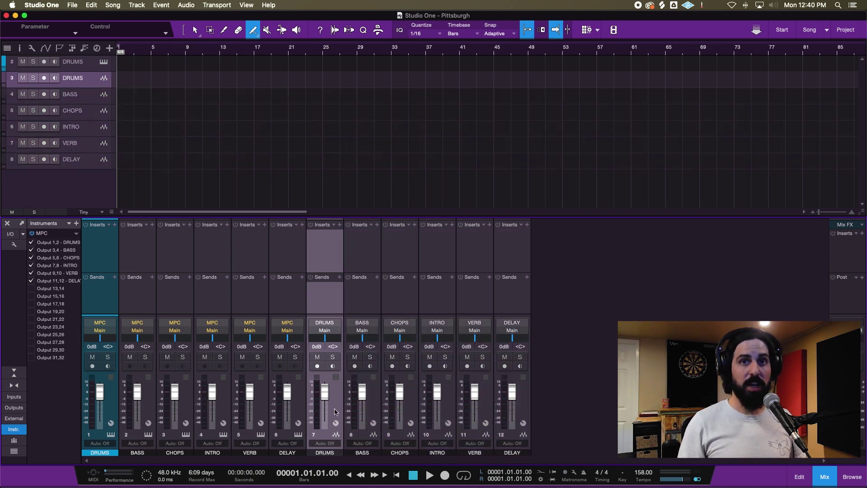
Colour the DRUMS track red and the BASS track blue.
{"action": "left_click", "coordinate": [338, 457]}
{"action": "left_click", "coordinate": [464, 451]}
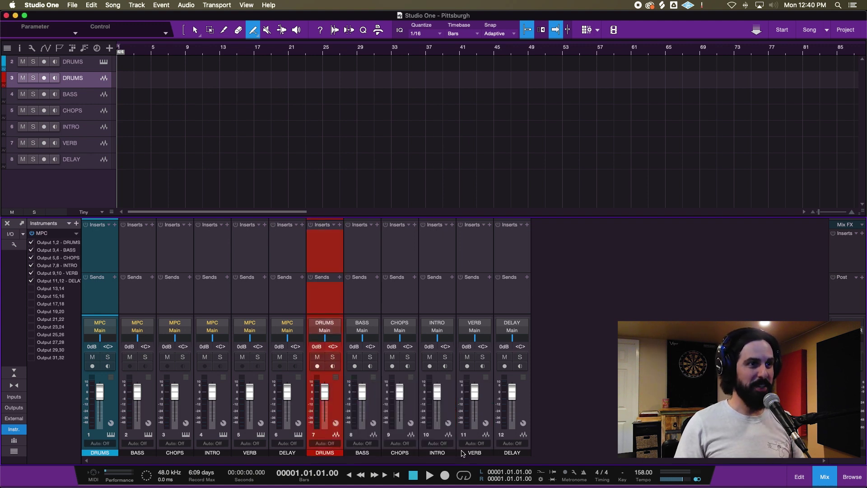
{"action": "left_click", "coordinate": [373, 409]}
{"action": "left_click", "coordinate": [375, 455]}
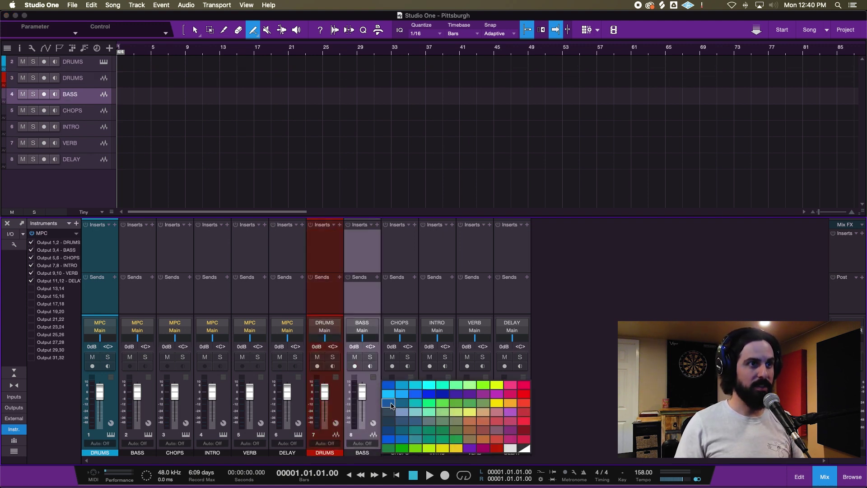
{"action": "left_click", "coordinate": [388, 404]}
Colour CHOPS and INTRO green, then pick VERB and DELAY together for recolouring.
{"action": "left_click", "coordinate": [408, 414]}
{"action": "left_click", "coordinate": [445, 409], "text": "shift"}
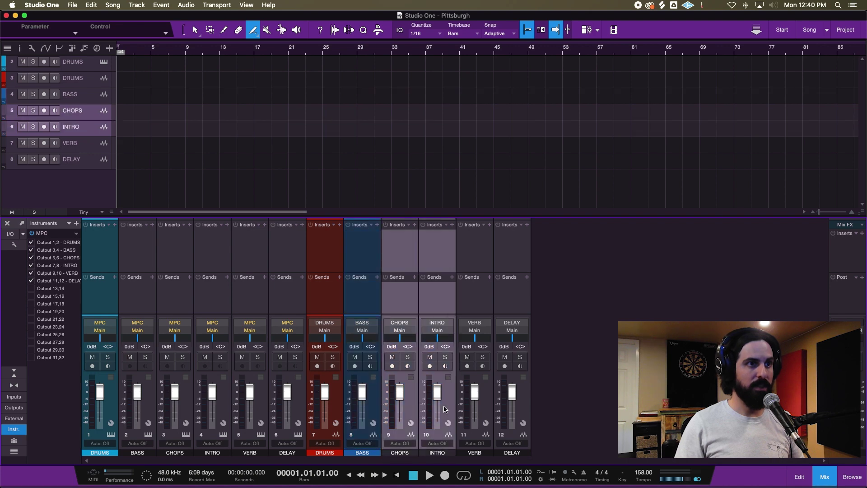
{"action": "left_click", "coordinate": [451, 455]}
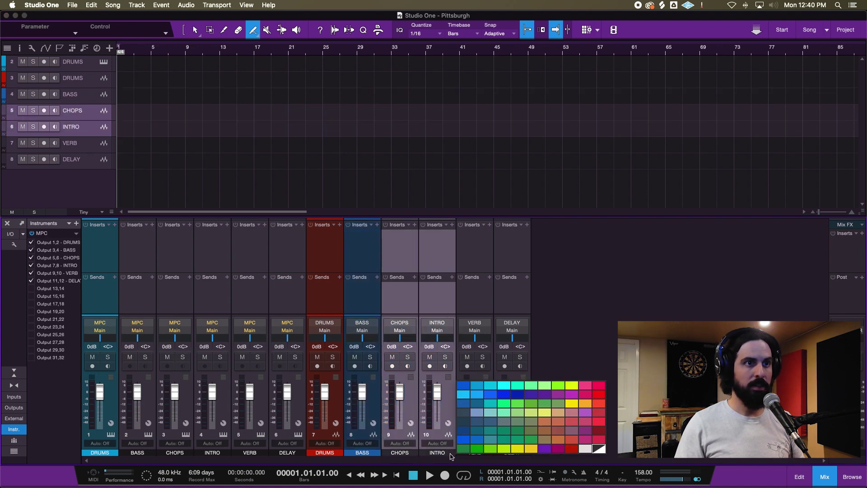
{"action": "left_click", "coordinate": [533, 387]}
{"action": "left_click", "coordinate": [487, 408]}
{"action": "left_click", "coordinate": [530, 411], "text": "shift"}
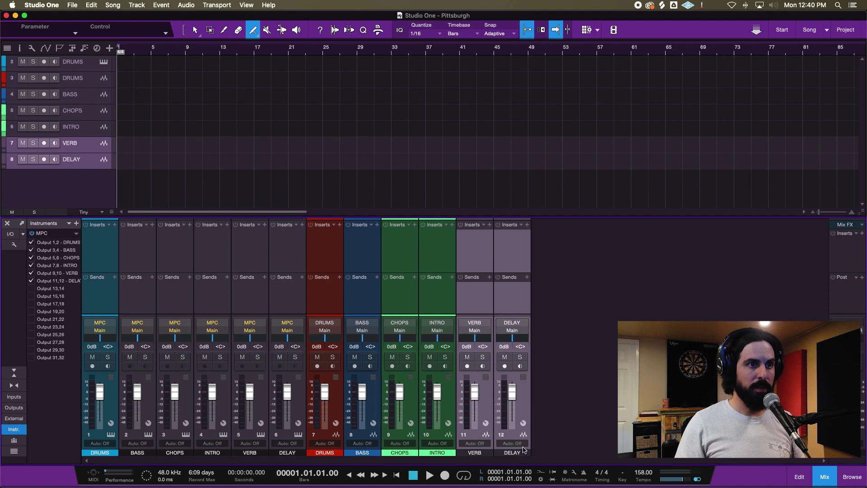
{"action": "left_click", "coordinate": [526, 455]}
Colour VERB and DELAY light grey and add a bus fed by DRUMS through DELAY.
{"action": "left_click", "coordinate": [594, 447]}
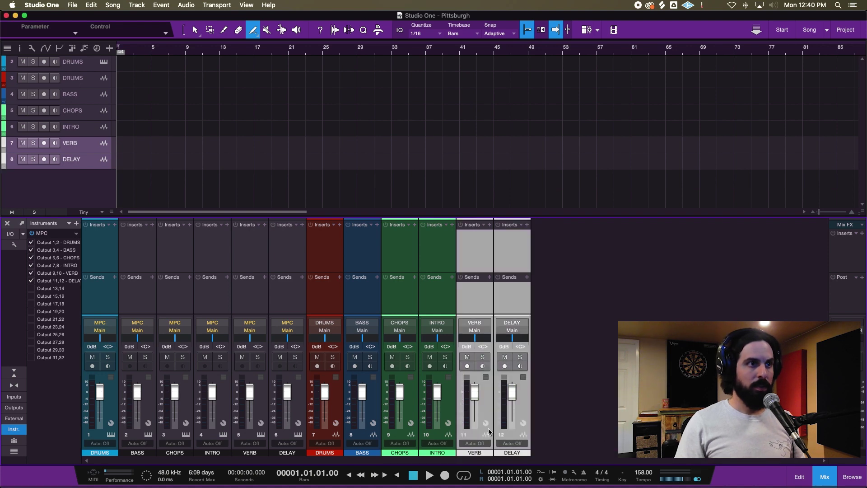
{"action": "left_click", "coordinate": [332, 408]}
{"action": "left_click", "coordinate": [527, 405], "text": "shift"}
{"action": "right_click", "coordinate": [527, 406]}
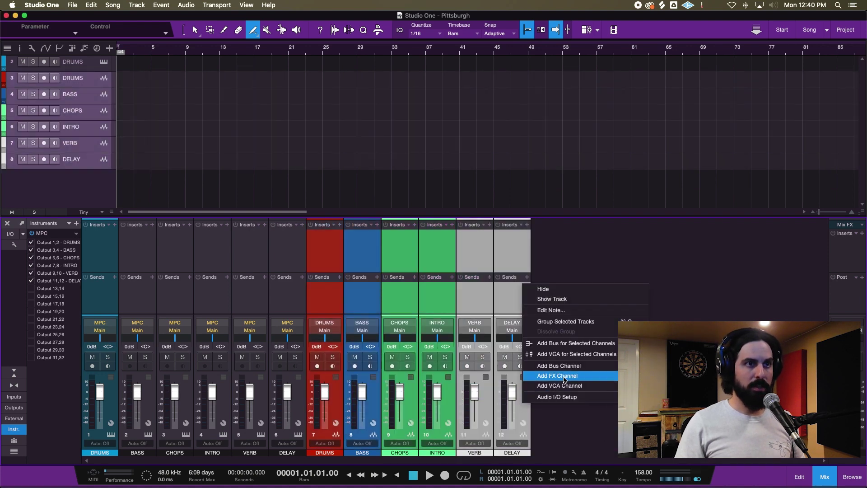
{"action": "left_click", "coordinate": [566, 343]}
Rename the new bus OUTPUT and route its output to SIX 3+4.
{"action": "double_click", "coordinate": [555, 452]}
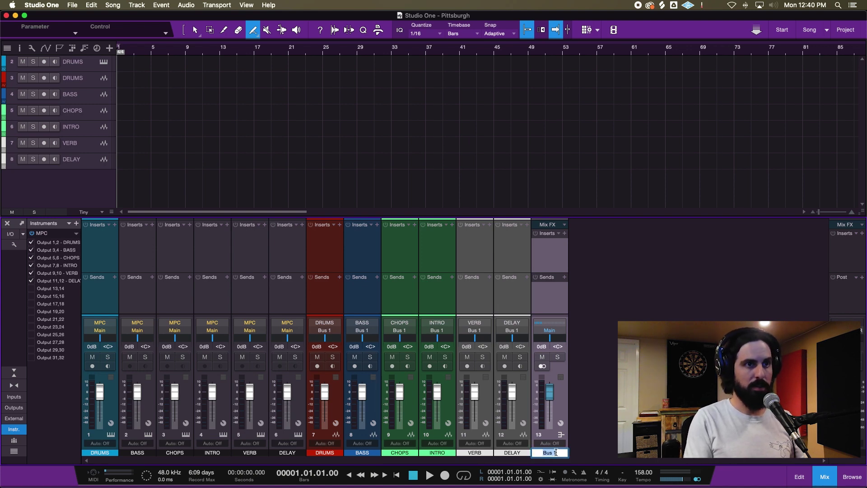
{"action": "type", "text": "OUT"}
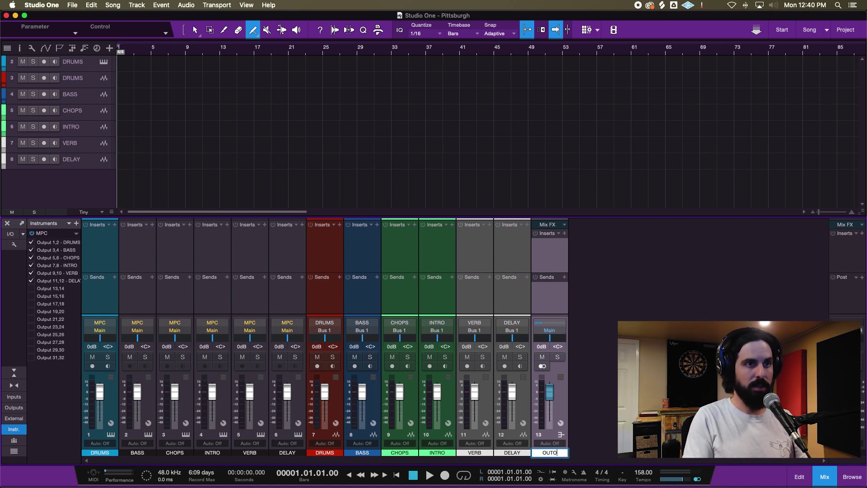
{"action": "type", "text": "PUT"}
{"action": "key", "text": "Return"}
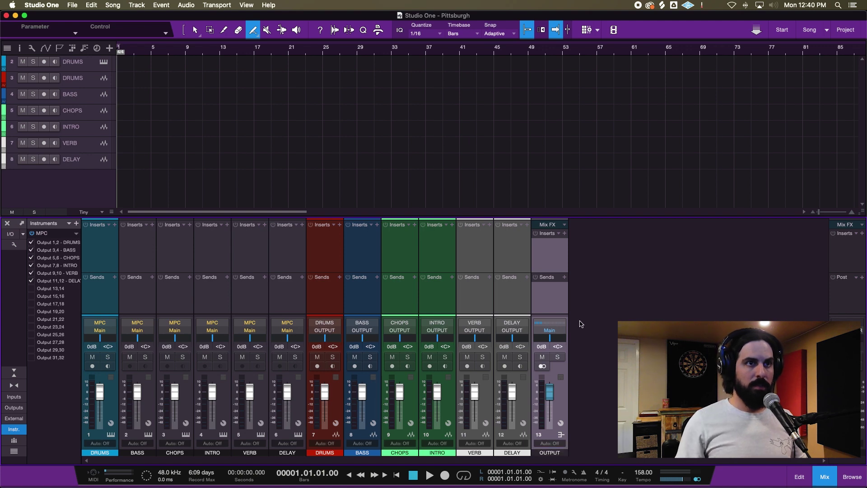
{"action": "left_click", "coordinate": [550, 330]}
{"action": "left_click", "coordinate": [562, 359]}
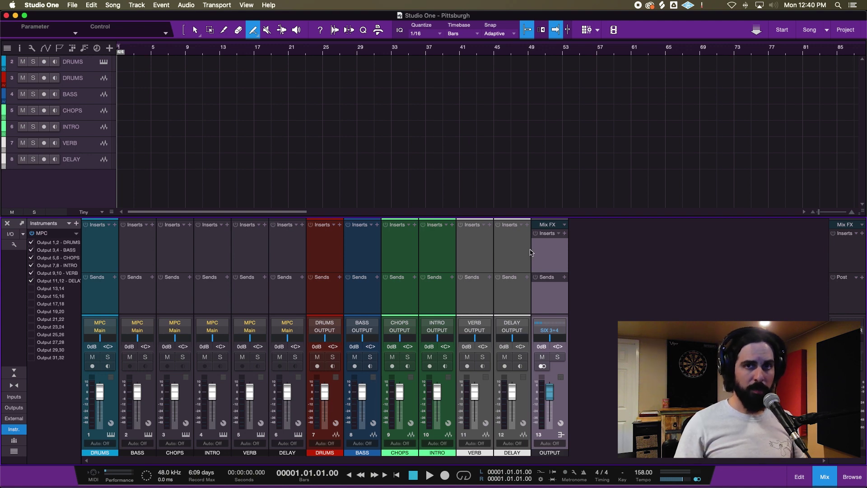
Load the METERS chain on OUTPUT, set the VU Meter scale to 12, reopen the MPC window.
{"action": "left_click", "coordinate": [559, 233]}
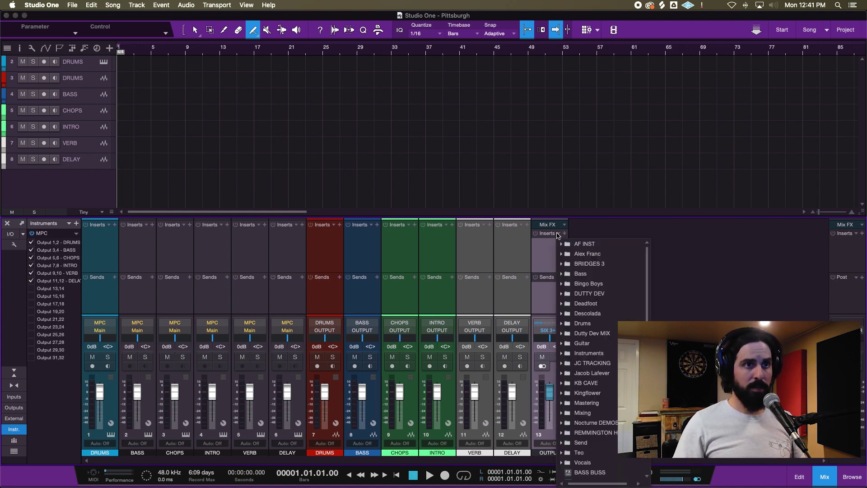
{"action": "left_click", "coordinate": [606, 401]}
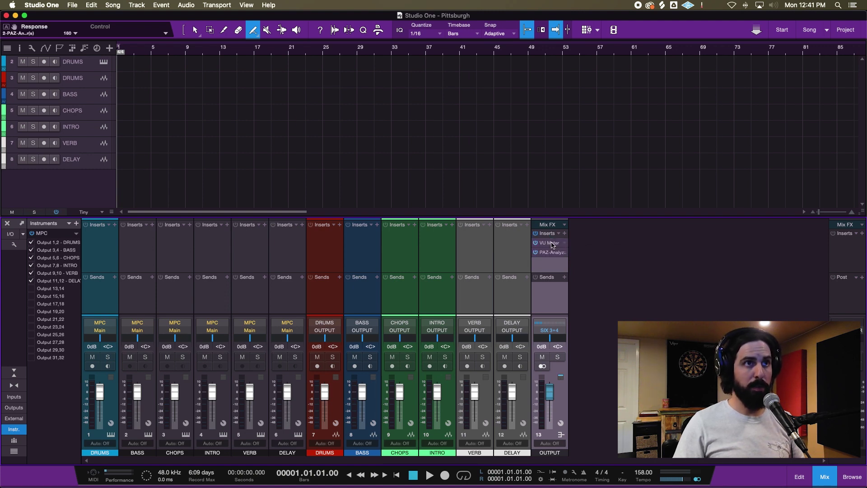
{"action": "left_click", "coordinate": [552, 244]}
{"action": "left_click_drag", "start_coordinate": [540, 97], "coordinate": [750, 251]}
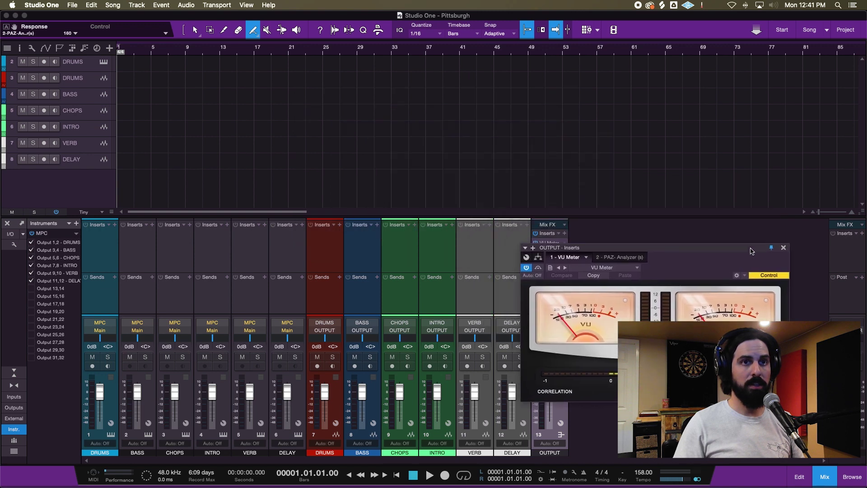
{"action": "left_click_drag", "start_coordinate": [760, 376], "coordinate": [760, 371]}
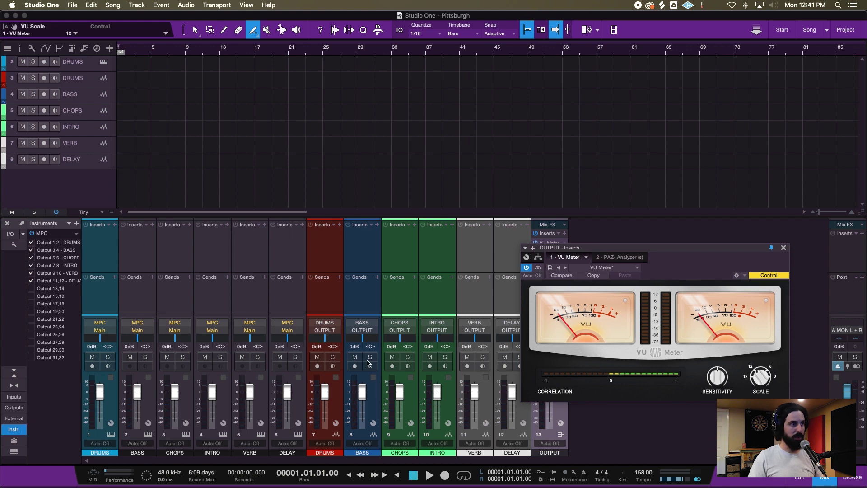
{"action": "left_click", "coordinate": [298, 410]}
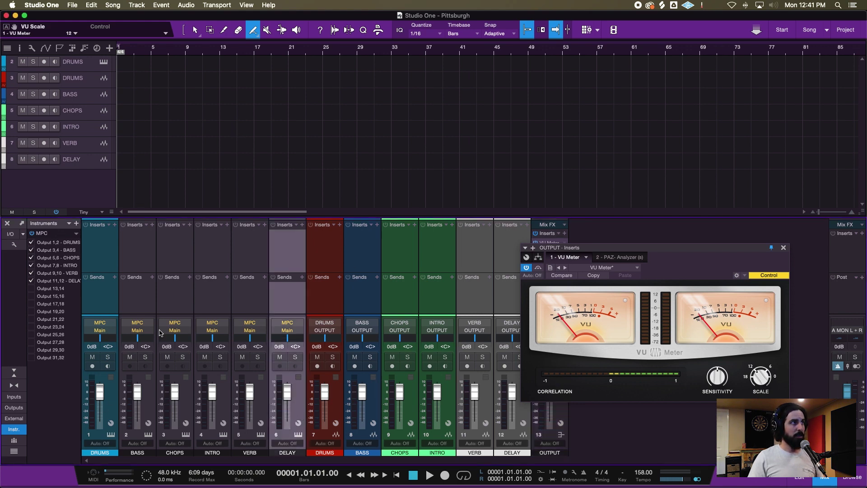
{"action": "left_click", "coordinate": [105, 62]}
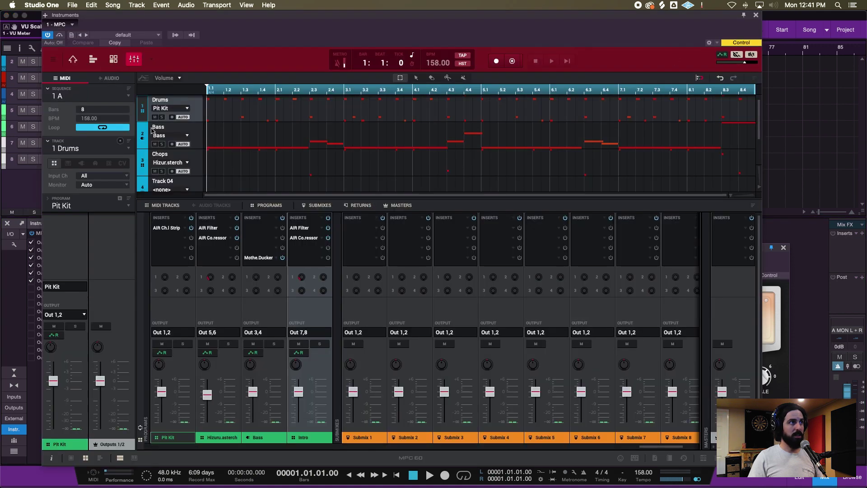
Pull the MPC BASS–DELAY faders to silence, lower DRUMS, and start song playback.
{"action": "left_click", "coordinate": [755, 15]}
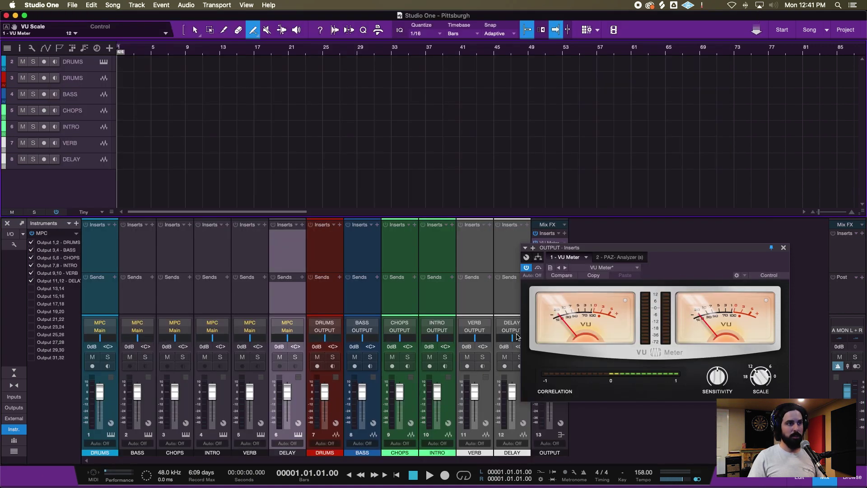
{"action": "left_click", "coordinate": [153, 408], "text": "shift"}
{"action": "left_click_drag", "start_coordinate": [137, 391], "coordinate": [137, 420]}
{"action": "left_click_drag", "start_coordinate": [96, 394], "coordinate": [102, 401]}
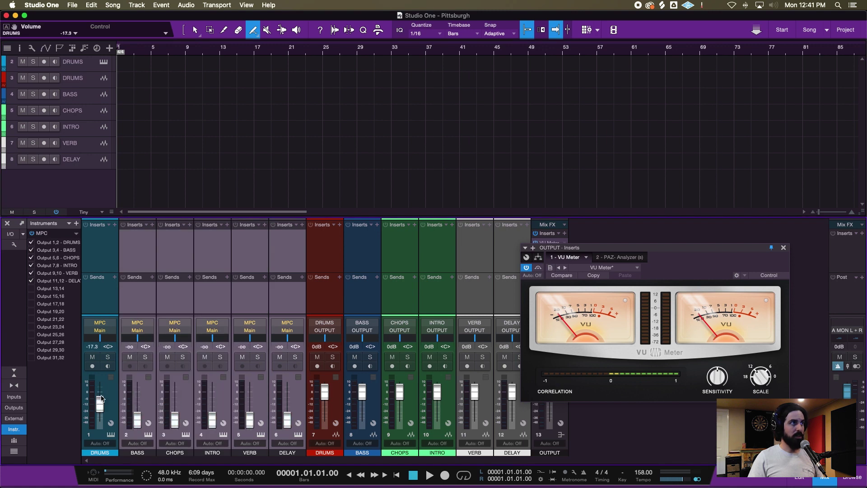
{"action": "key", "text": "space"}
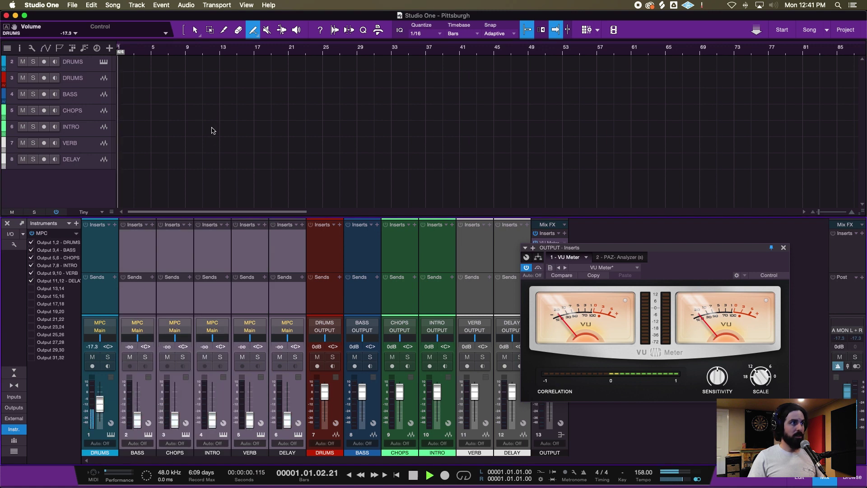
Record-arm and monitor all six output tracks, plus the MPC DRUMS channel.
{"action": "left_click", "coordinate": [320, 370]}
{"action": "left_click", "coordinate": [503, 373], "text": "shift"}
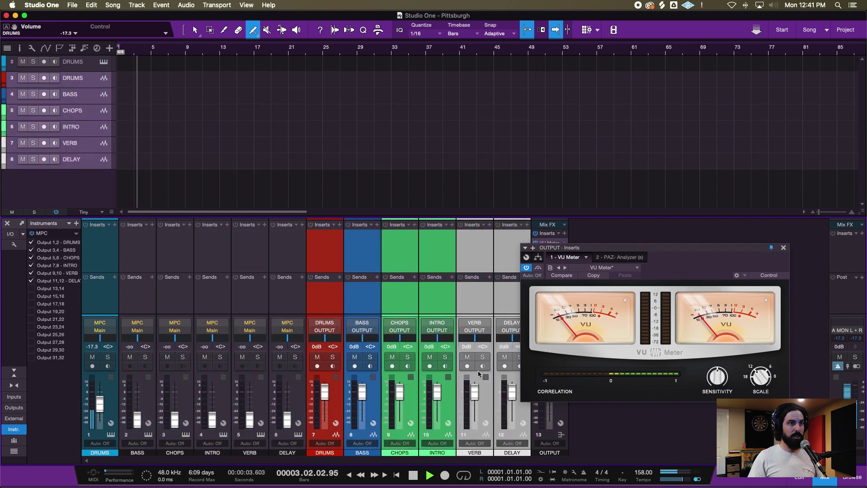
{"action": "left_click", "coordinate": [467, 365]}
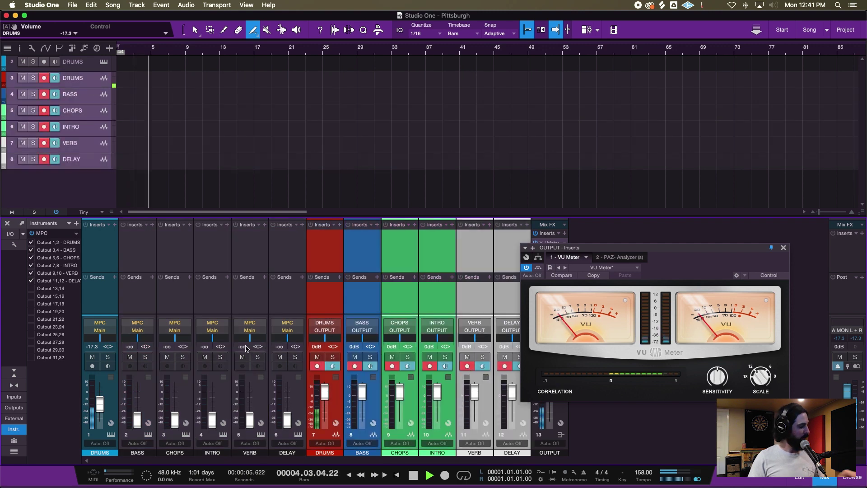
{"action": "left_click", "coordinate": [102, 404]}
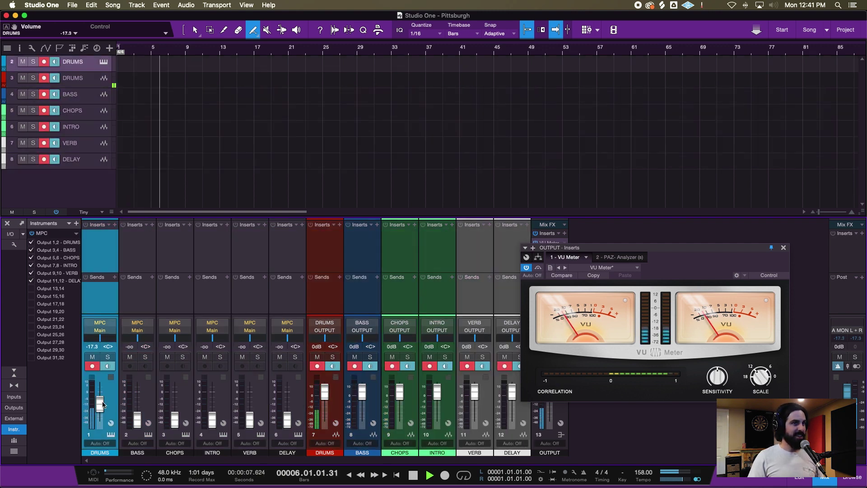
{"action": "scroll", "coordinate": [101, 405], "scroll_direction": "up", "scroll_amount": 4}
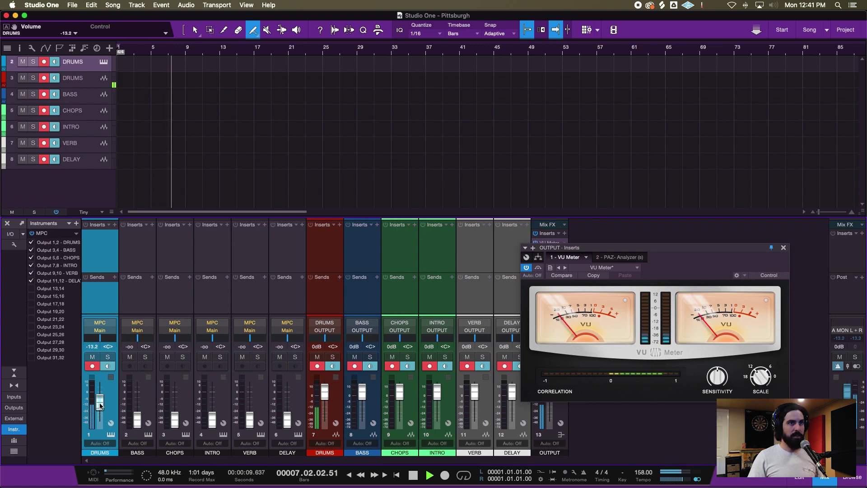
{"action": "scroll", "coordinate": [100, 405], "scroll_direction": "up", "scroll_amount": 4}
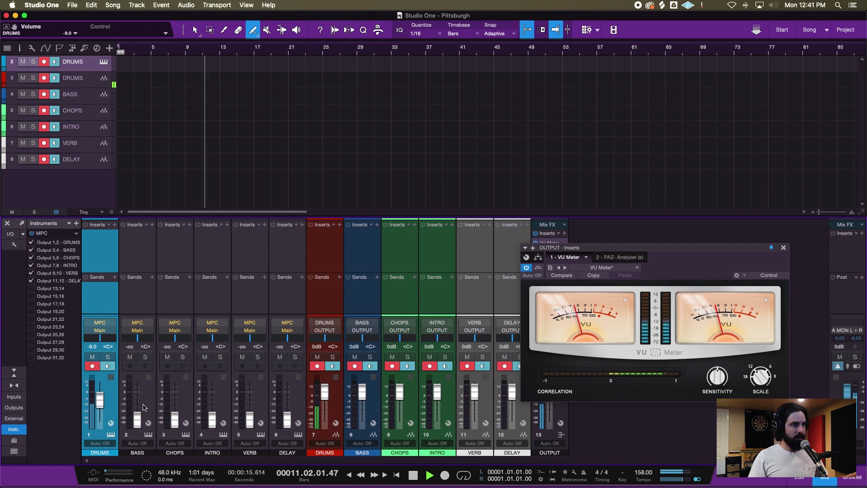
Set the MPC BASS fader to -7.5 dB and raise INTRO to -8.5 dB.
{"action": "left_click_drag", "start_coordinate": [138, 423], "coordinate": [138, 401]}
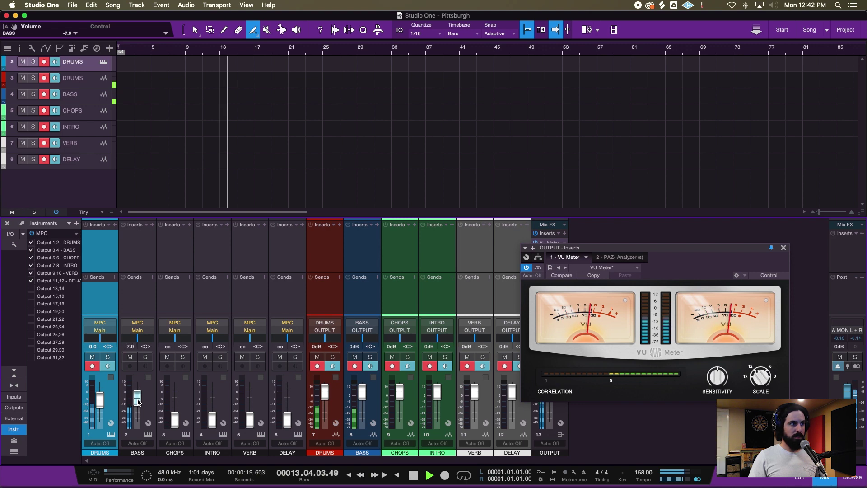
{"action": "left_click_drag", "start_coordinate": [138, 402], "coordinate": [138, 403]}
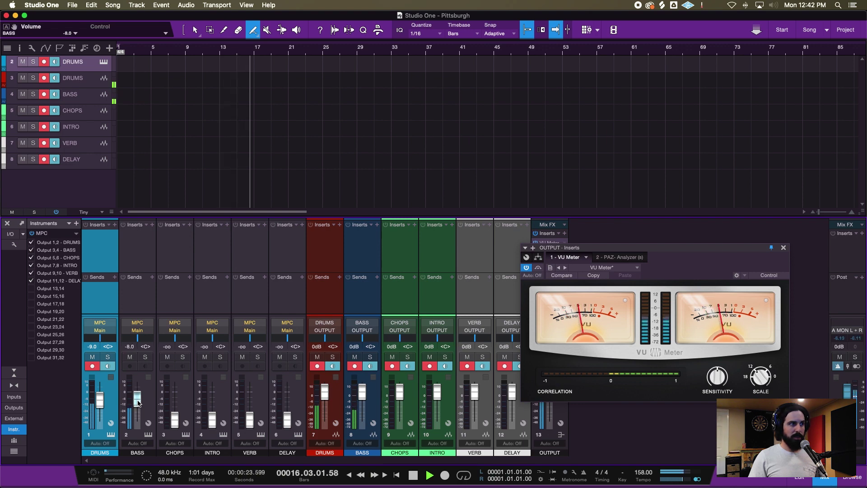
{"action": "left_click_drag", "start_coordinate": [138, 403], "coordinate": [174, 402]}
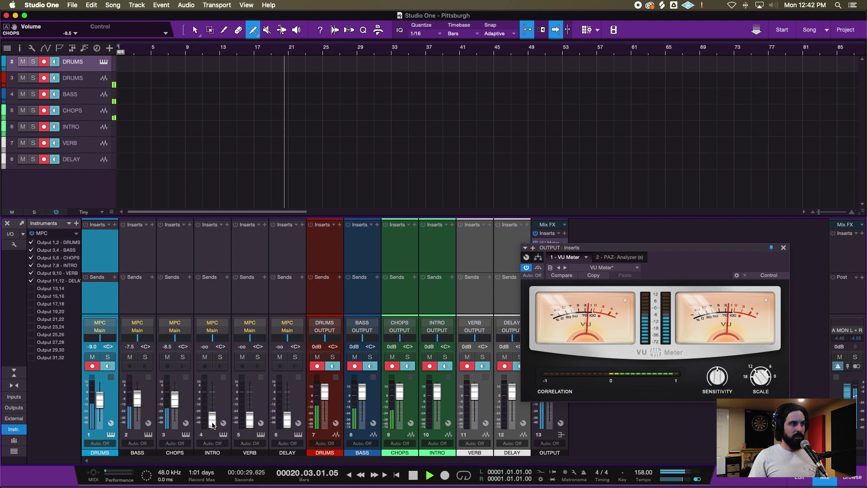
{"action": "left_click_drag", "start_coordinate": [213, 424], "coordinate": [210, 403]}
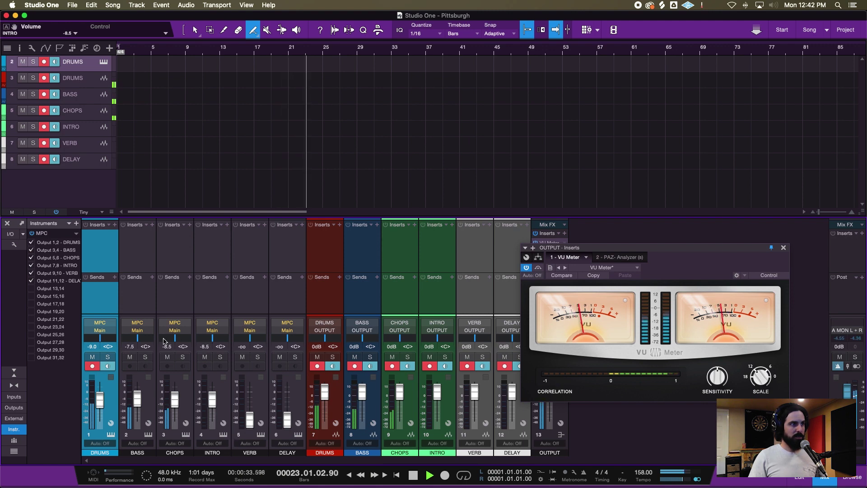
Raise the MPC VERB and DELAY faders to -8.5 dB, then disarm the MPC DRUMS channel.
{"action": "left_click", "coordinate": [257, 400]}
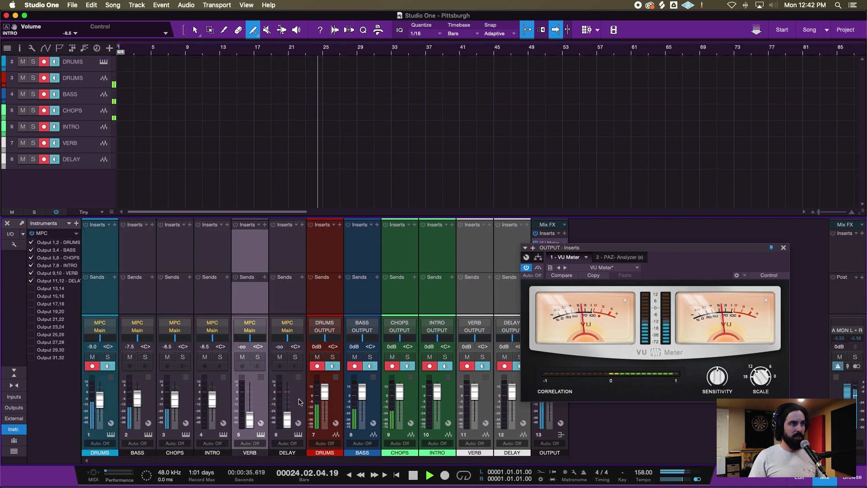
{"action": "left_click", "coordinate": [299, 402], "text": "shift"}
{"action": "left_click_drag", "start_coordinate": [249, 418], "coordinate": [249, 400]}
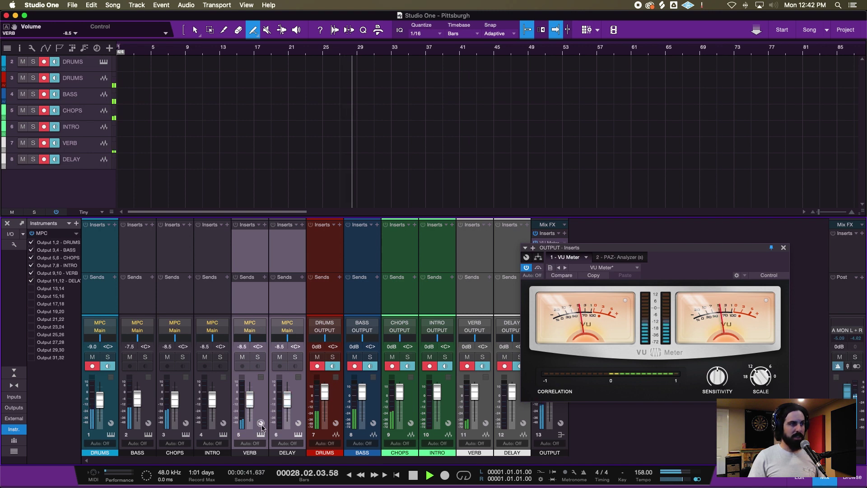
{"action": "left_click", "coordinate": [280, 424]}
{"action": "left_click", "coordinate": [253, 424]}
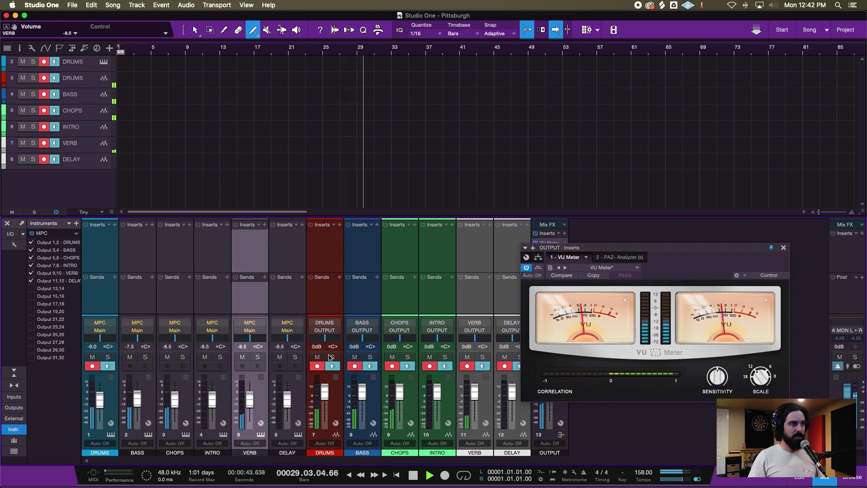
{"action": "left_click", "coordinate": [281, 424]}
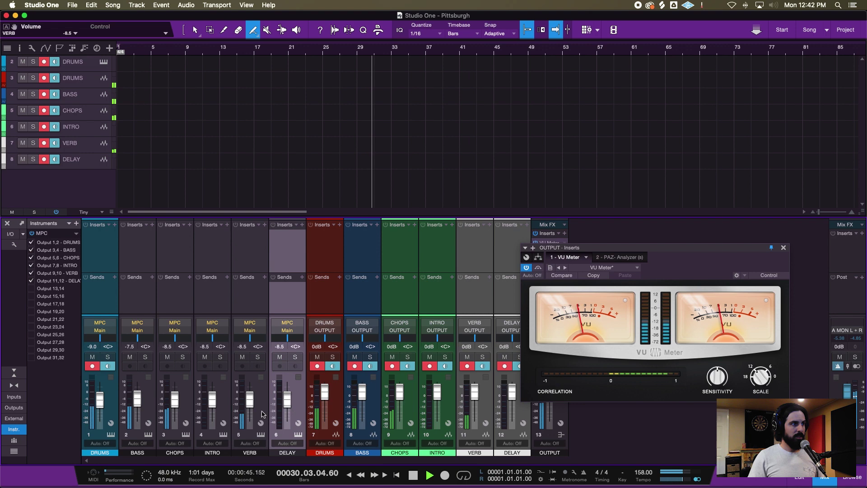
{"action": "left_click", "coordinate": [92, 366]}
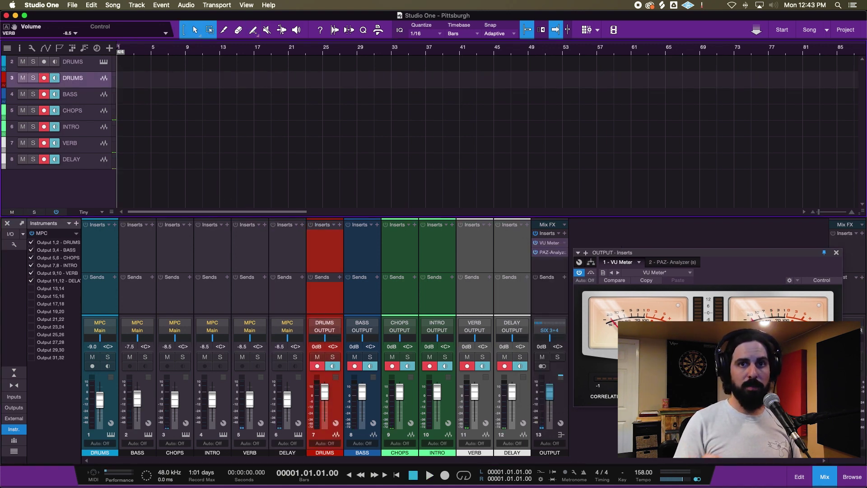
Return to the song start, check the MPC window, and record the whole song.
{"action": "left_click", "coordinate": [197, 51]}
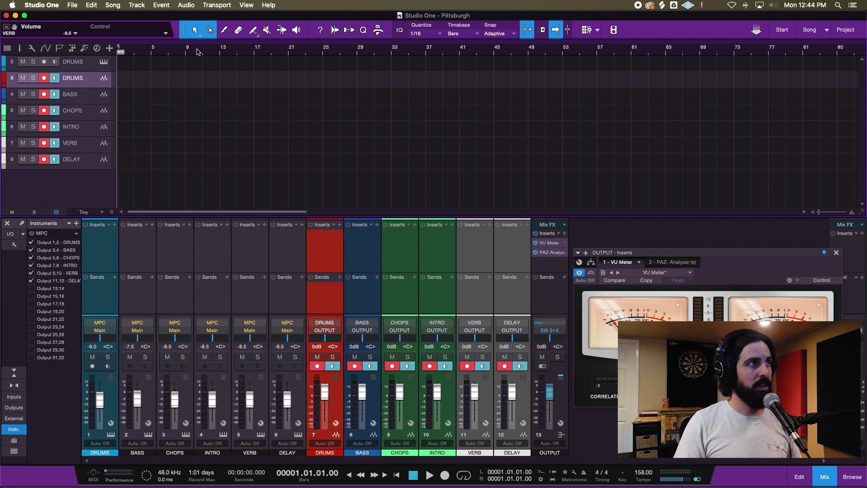
{"action": "left_click", "coordinate": [105, 62]}
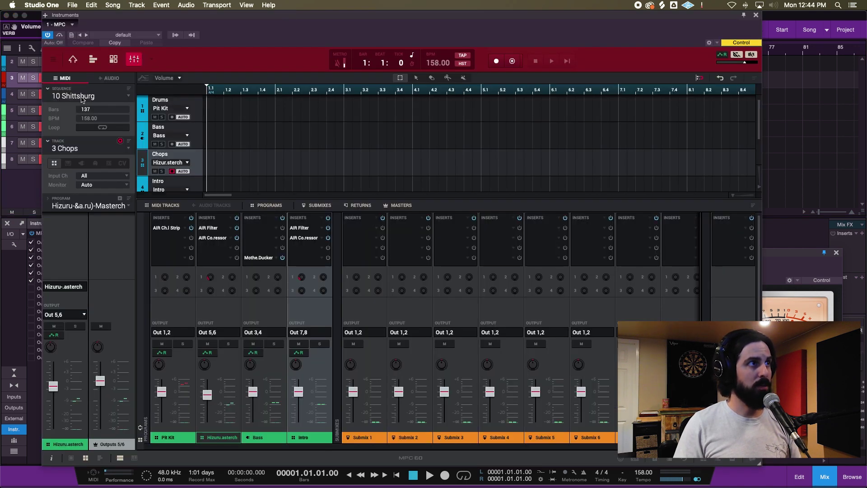
{"action": "left_click", "coordinate": [755, 16]}
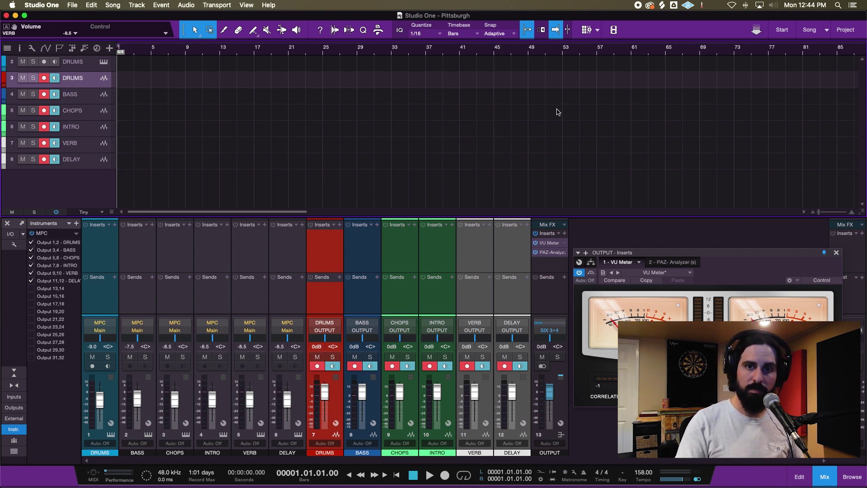
{"action": "key", "text": "KP_Multiply"}
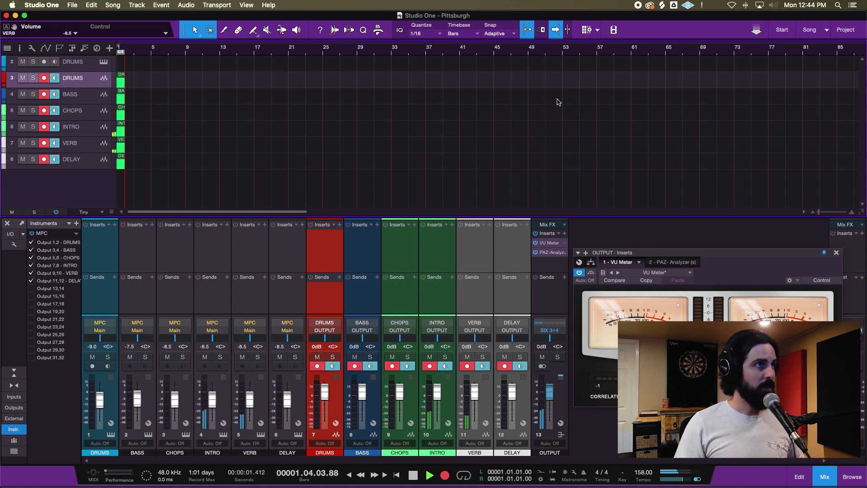